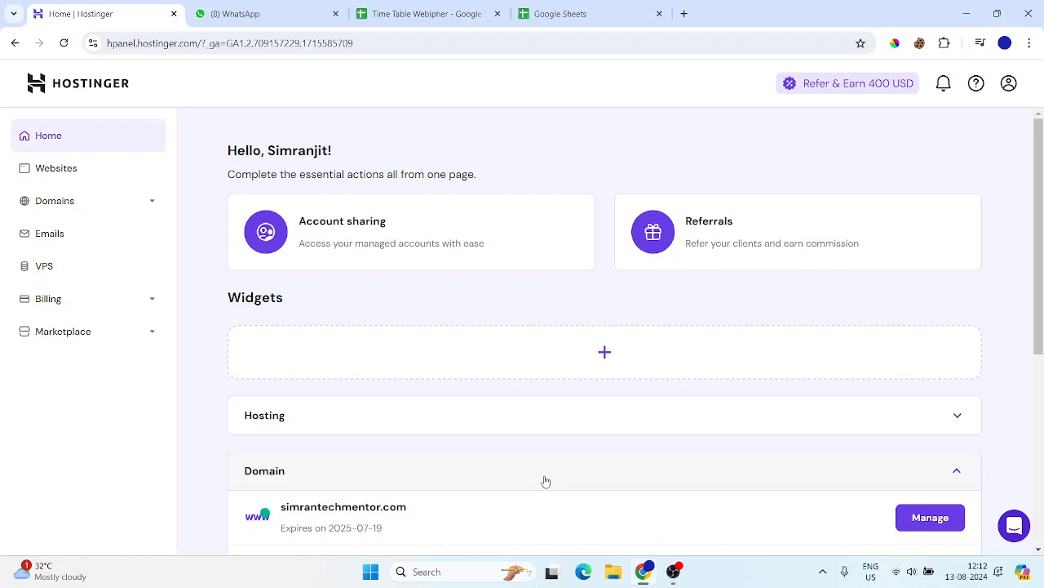
Review the wplabs.site domain entry on the hPanel home dashboard.
{"action": "key", "text": "super+r"}
{"action": "key", "text": "Return"}
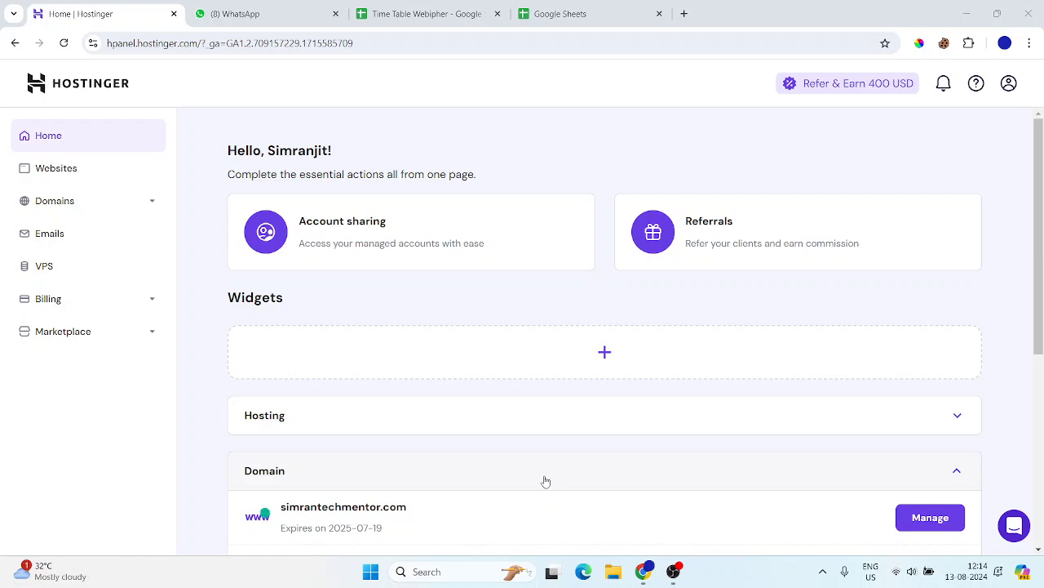
{"action": "scroll", "coordinate": [546, 481], "scroll_direction": "down", "scroll_amount": 3}
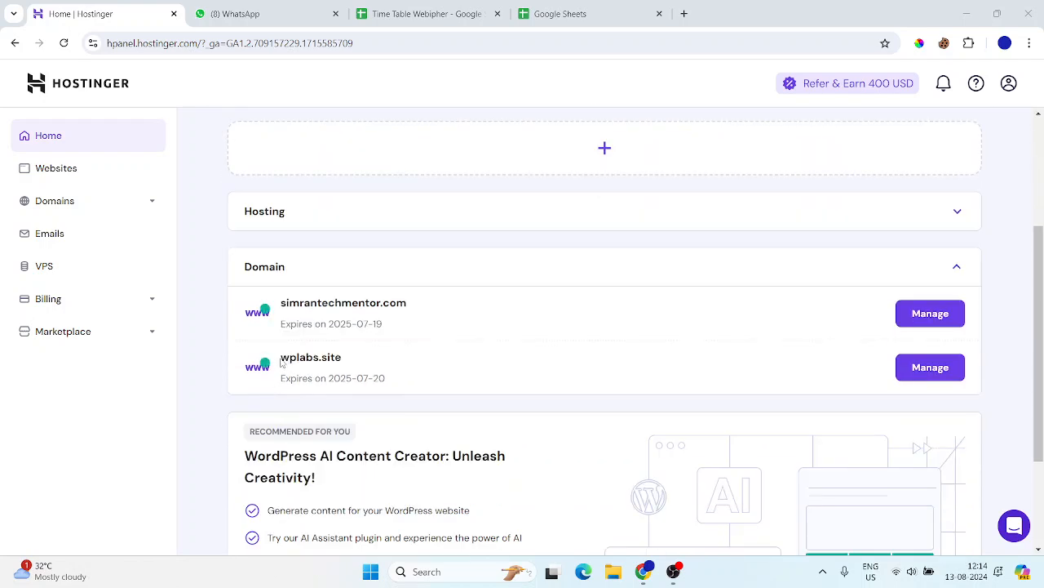
{"action": "left_click_drag", "start_coordinate": [281, 361], "coordinate": [354, 368]}
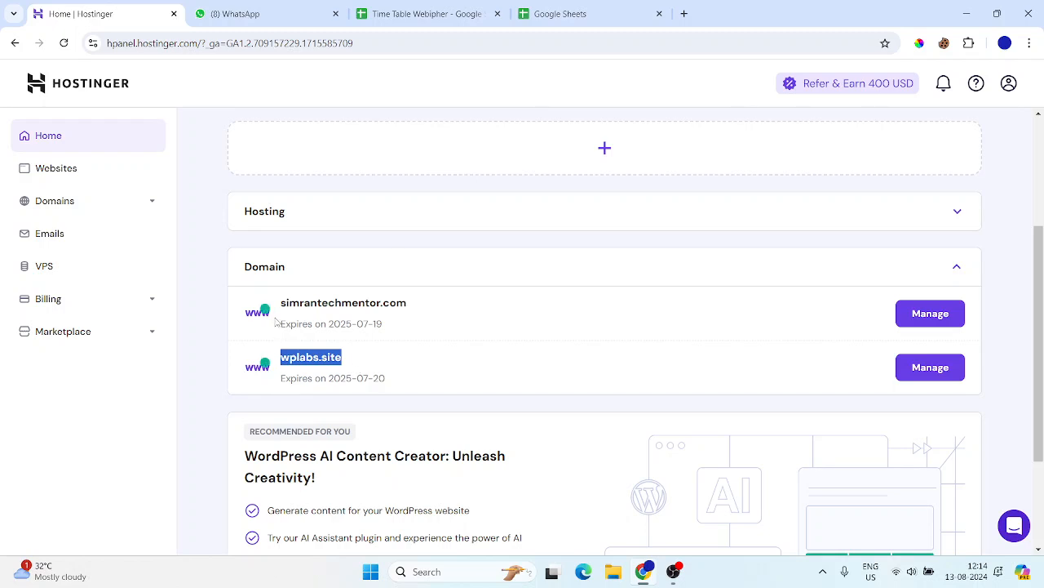
{"action": "scroll", "coordinate": [276, 323], "scroll_direction": "up", "scroll_amount": 3}
{"action": "scroll", "coordinate": [276, 322], "scroll_direction": "down", "scroll_amount": 1}
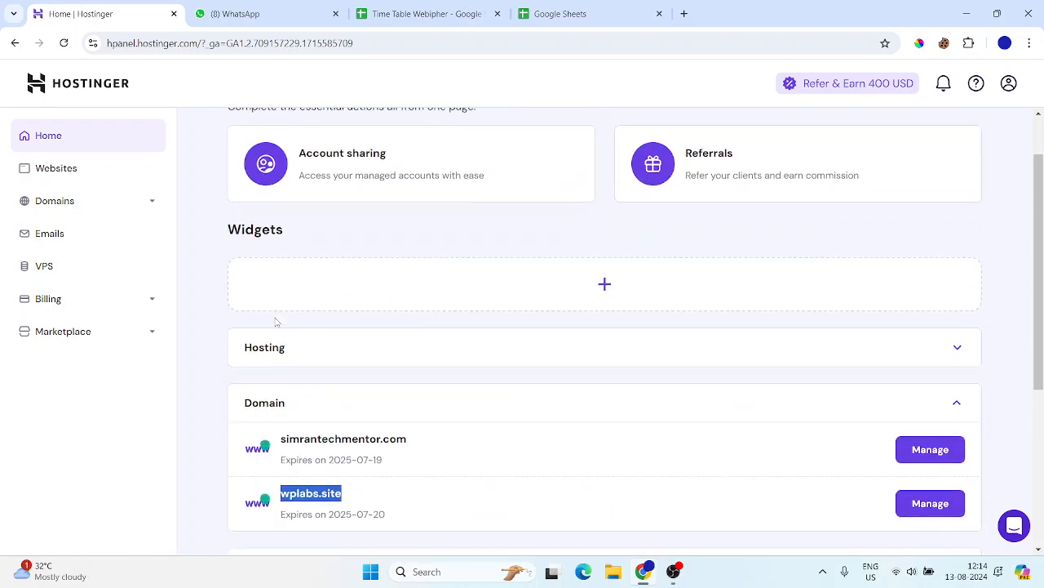
{"action": "scroll", "coordinate": [311, 309], "scroll_direction": "down", "scroll_amount": 1}
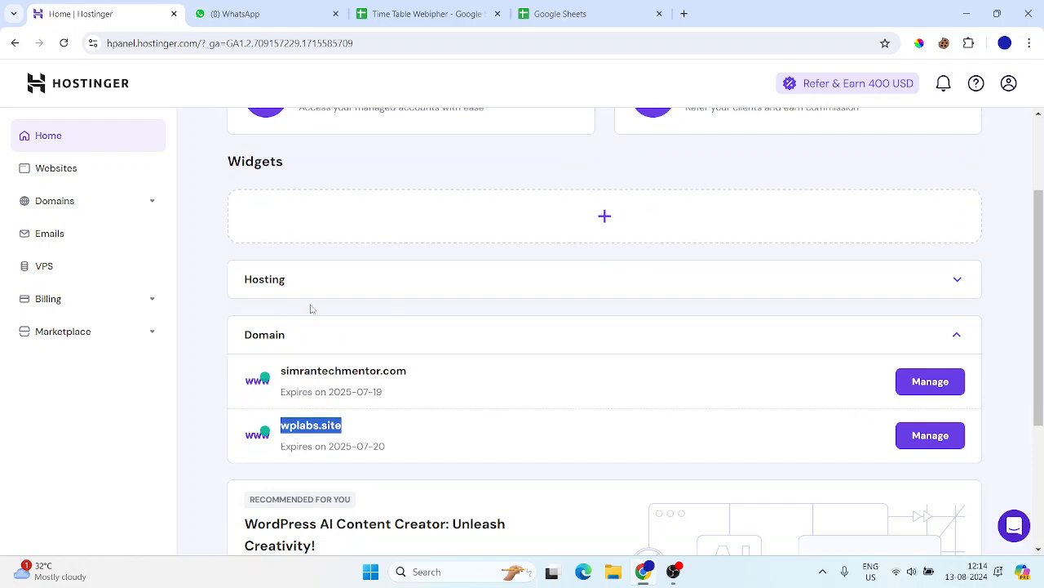
Open the wplabs.site management page, then return to the home dashboard.
{"action": "left_click", "coordinate": [911, 435]}
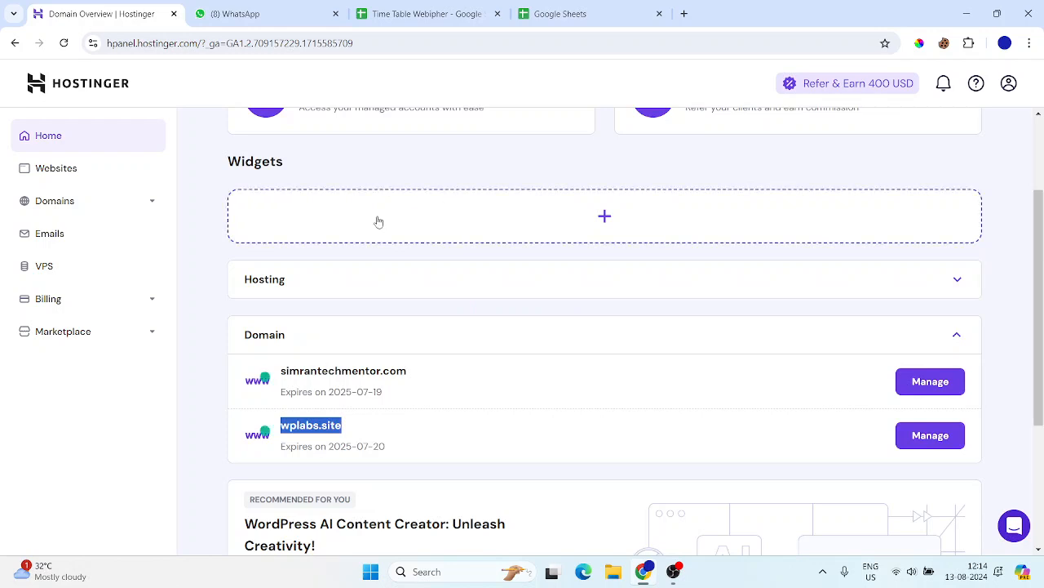
{"action": "scroll", "coordinate": [274, 252], "scroll_direction": "up", "scroll_amount": 2}
{"action": "left_click", "coordinate": [70, 137]}
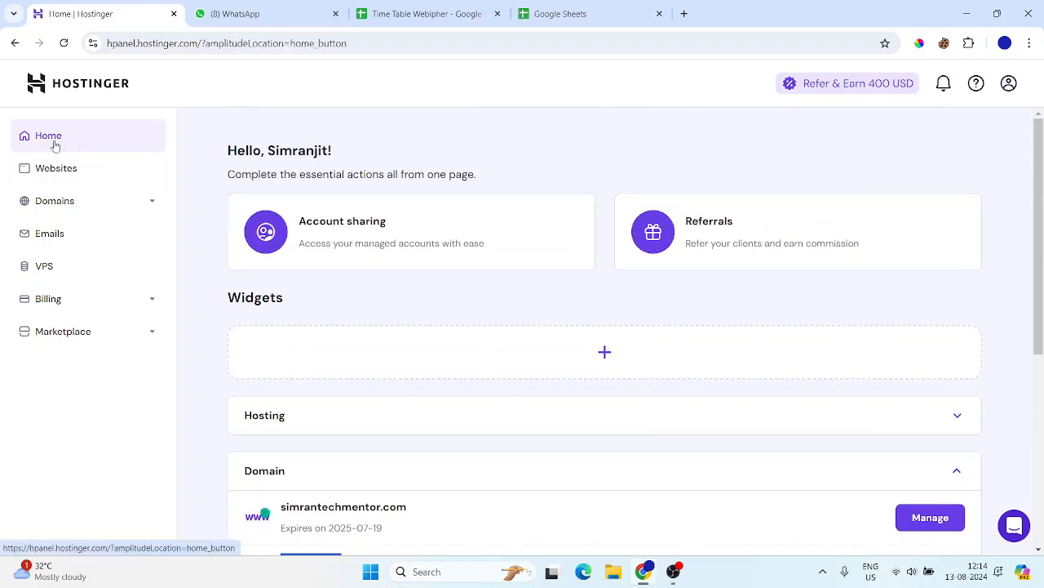
{"action": "scroll", "coordinate": [478, 329], "scroll_direction": "down", "scroll_amount": 3}
{"action": "scroll", "coordinate": [478, 329], "scroll_direction": "up", "scroll_amount": 3}
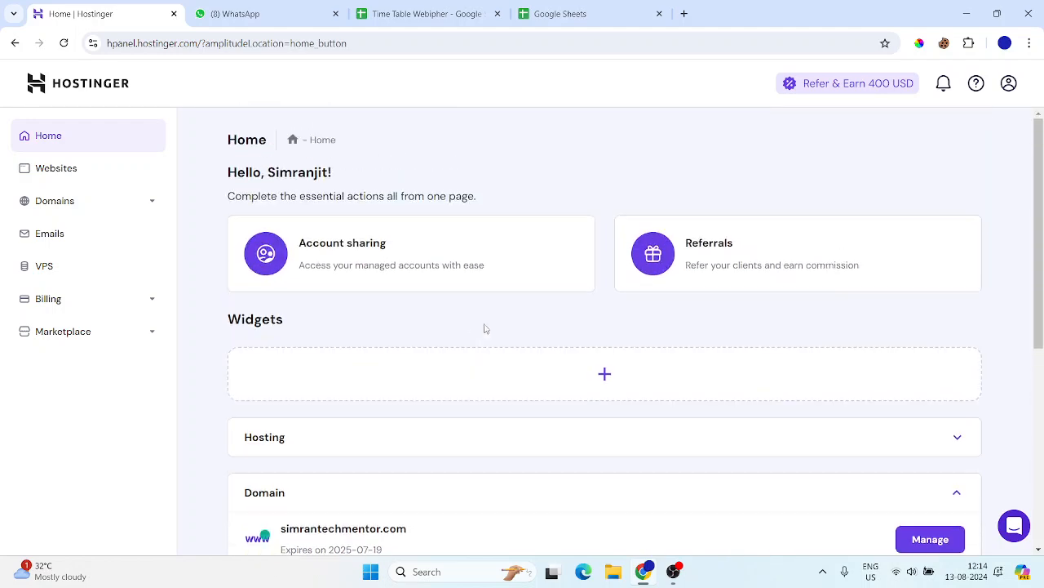
{"action": "scroll", "coordinate": [481, 329], "scroll_direction": "down", "scroll_amount": 4}
{"action": "scroll", "coordinate": [486, 328], "scroll_direction": "down", "scroll_amount": 1}
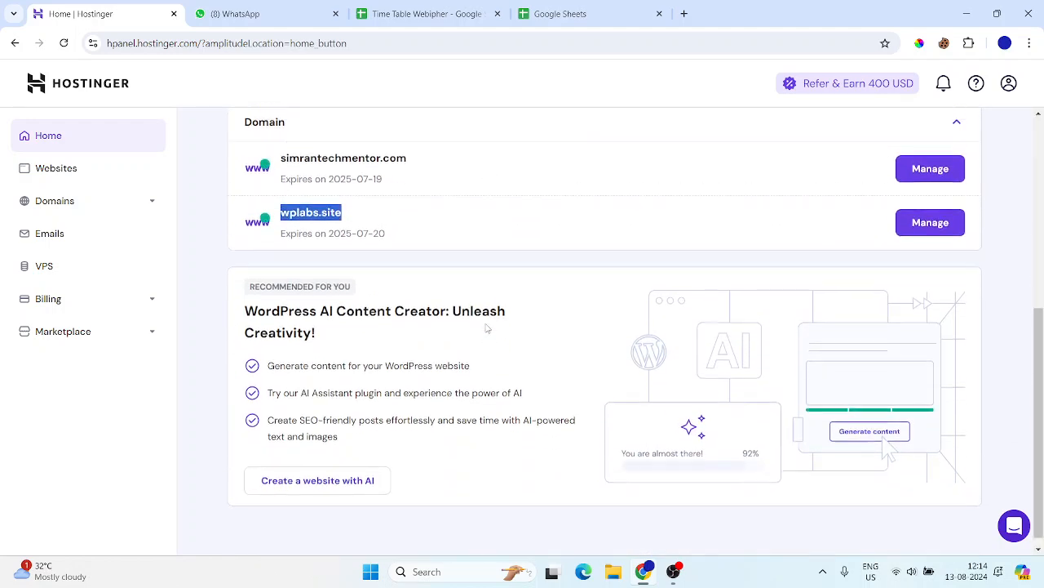
{"action": "scroll", "coordinate": [486, 328], "scroll_direction": "up", "scroll_amount": 5}
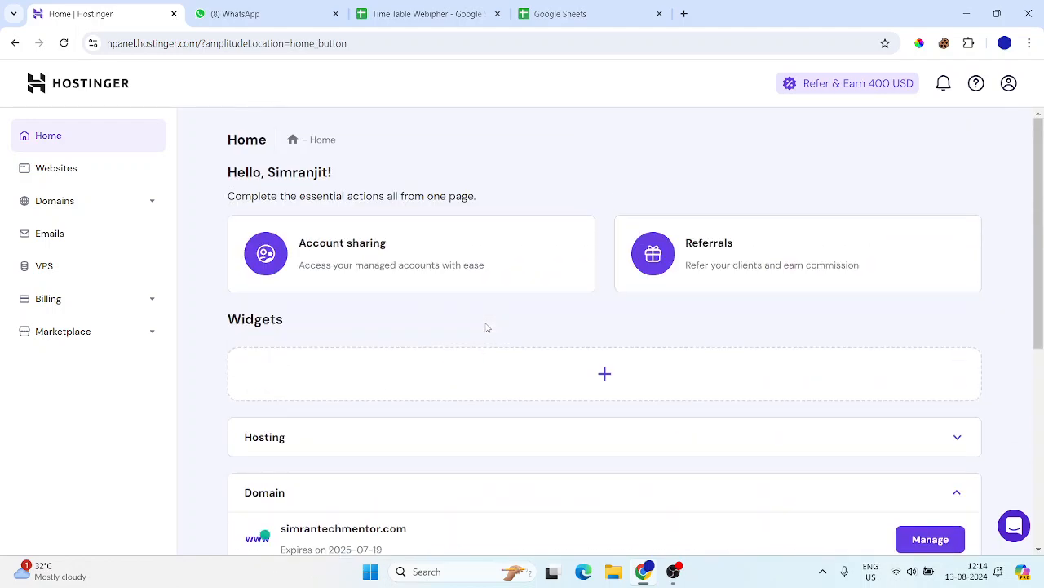
Check the Websites list, then inspect the Premium Web Hosting plan back on Home.
{"action": "left_click", "coordinate": [37, 172]}
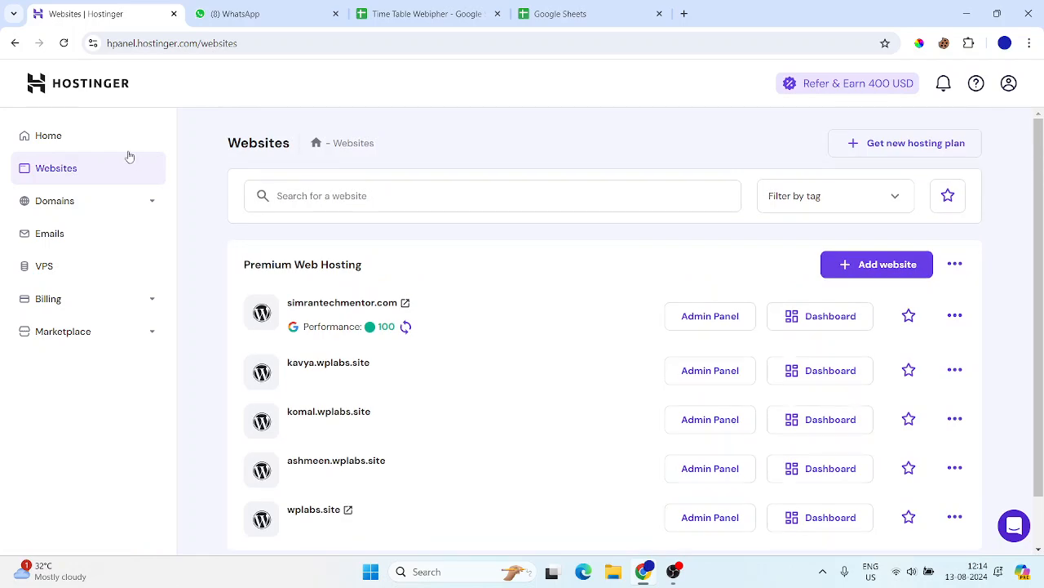
{"action": "left_click", "coordinate": [74, 126]}
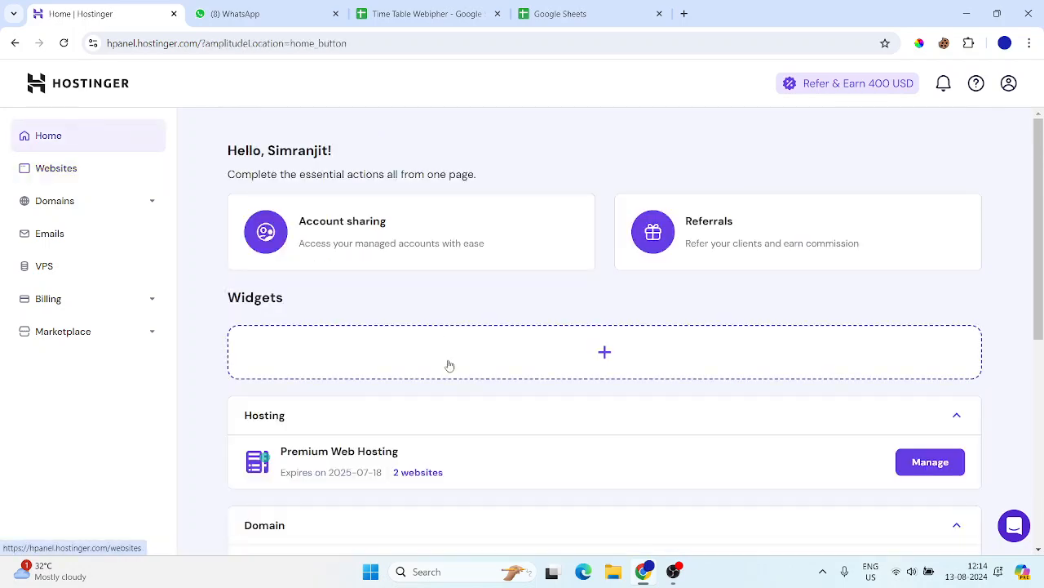
{"action": "scroll", "coordinate": [499, 419], "scroll_direction": "down", "scroll_amount": 3}
{"action": "scroll", "coordinate": [498, 419], "scroll_direction": "down", "scroll_amount": 1}
{"action": "scroll", "coordinate": [498, 418], "scroll_direction": "up", "scroll_amount": 2}
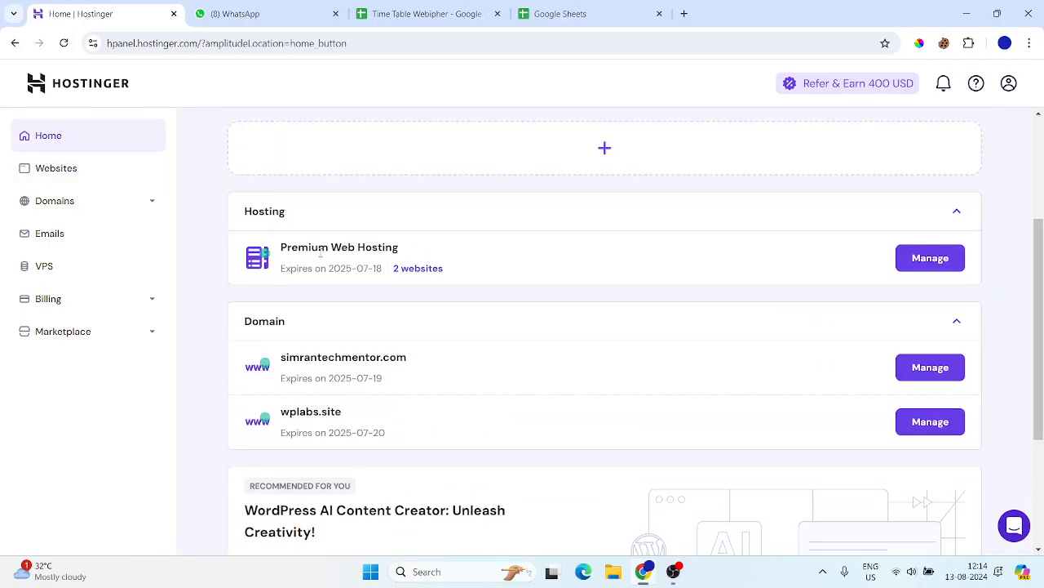
{"action": "left_click_drag", "start_coordinate": [306, 247], "coordinate": [399, 248]}
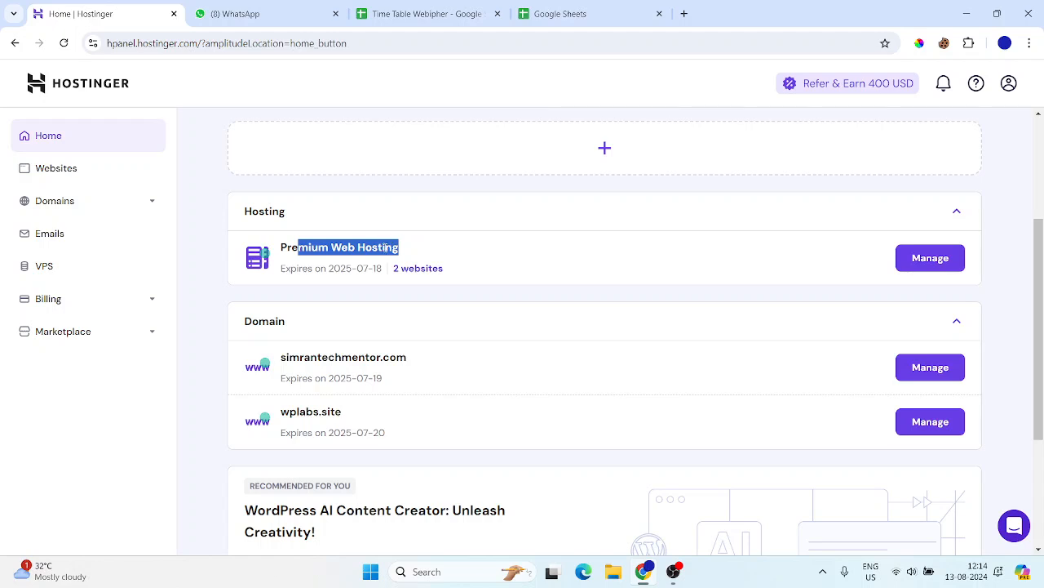
{"action": "left_click", "coordinate": [386, 248]}
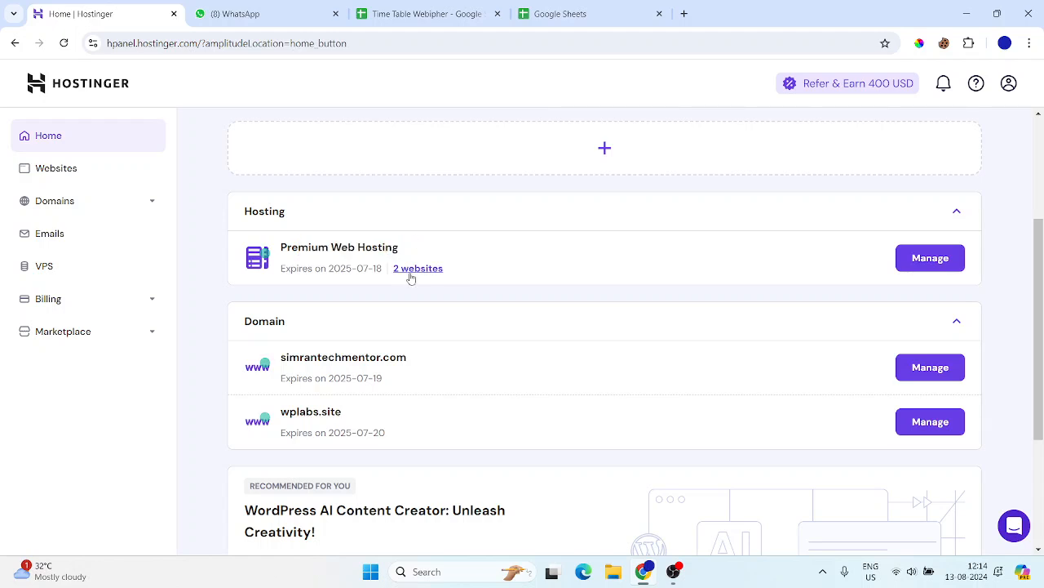
Manage the Premium Web Hosting plan with wplabs.site selected and open Domains > Subdomains.
{"action": "left_click", "coordinate": [930, 268]}
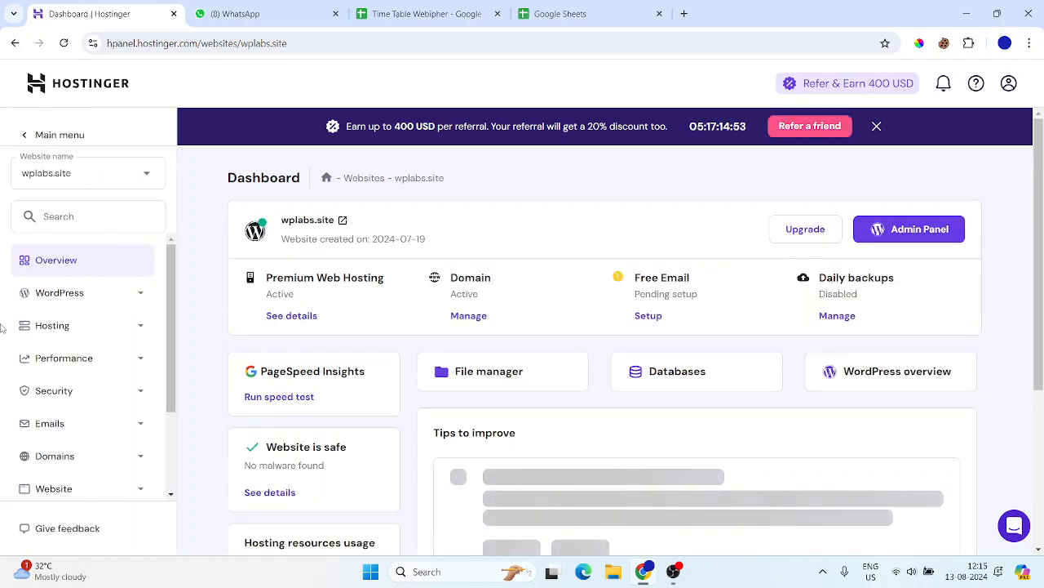
{"action": "left_click", "coordinate": [154, 189]}
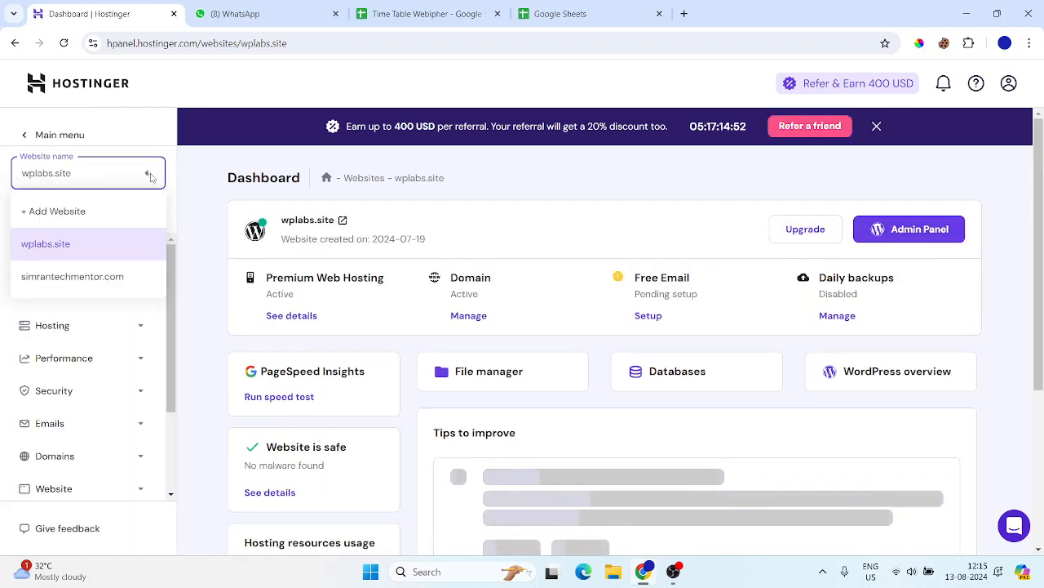
{"action": "left_click", "coordinate": [50, 254]}
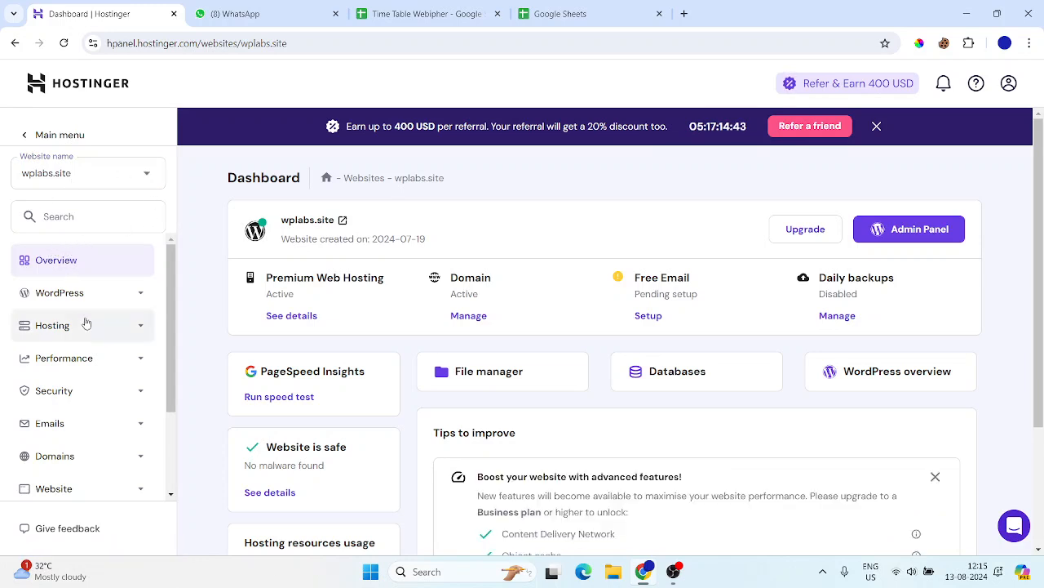
{"action": "scroll", "coordinate": [61, 294], "scroll_direction": "down", "scroll_amount": 3}
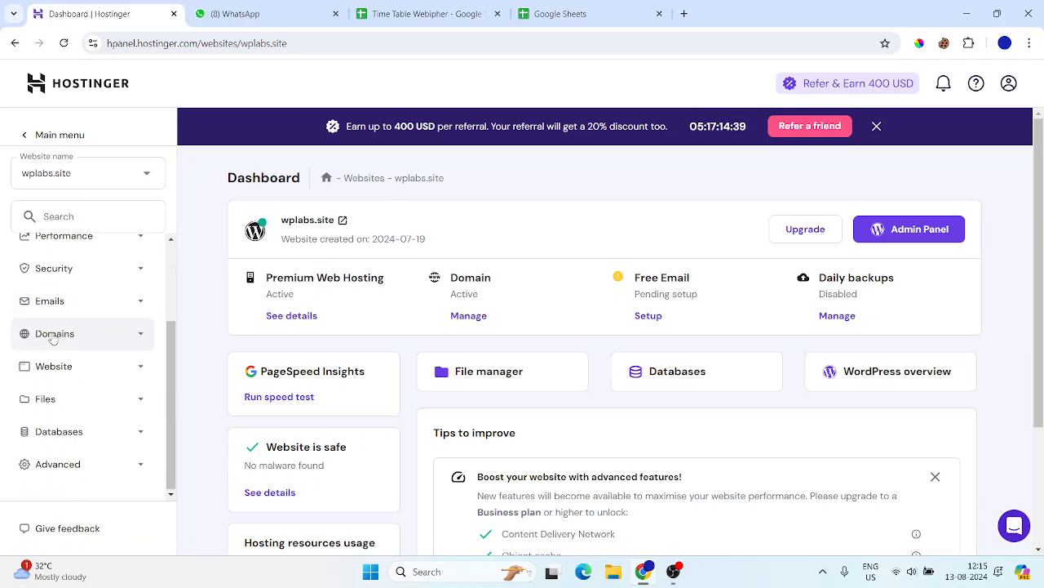
{"action": "left_click", "coordinate": [140, 337]}
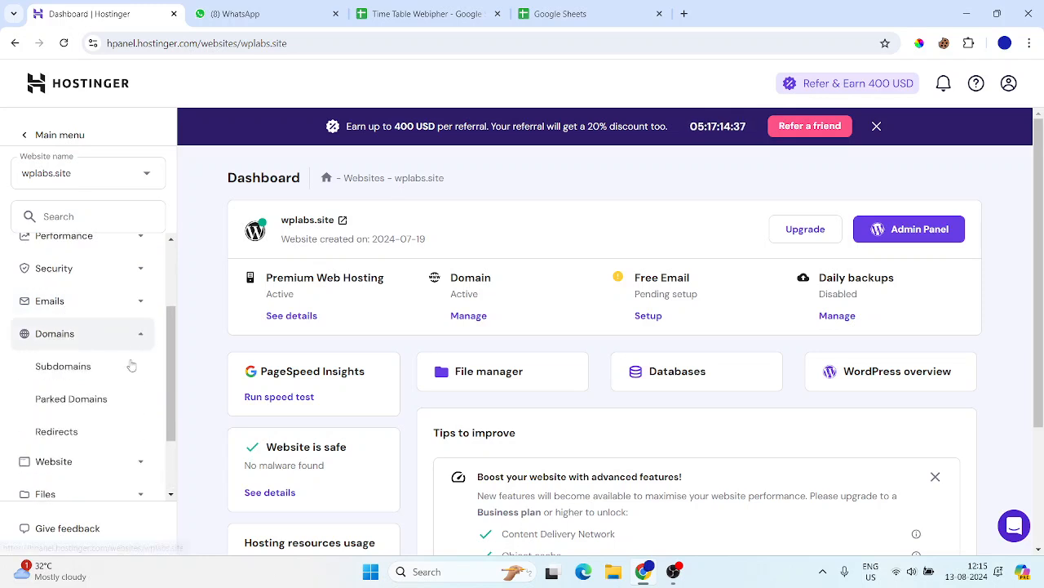
{"action": "left_click", "coordinate": [59, 370]}
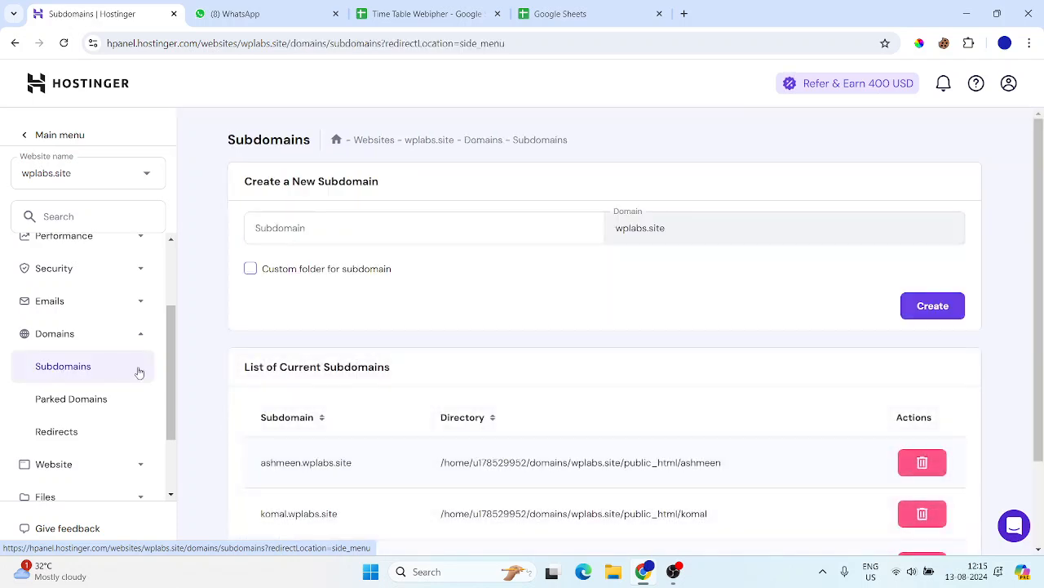
Create subdomain yuvraj.wplabs.site and confirm it lists with directory public_html/yuvraj.
{"action": "left_click", "coordinate": [311, 231]}
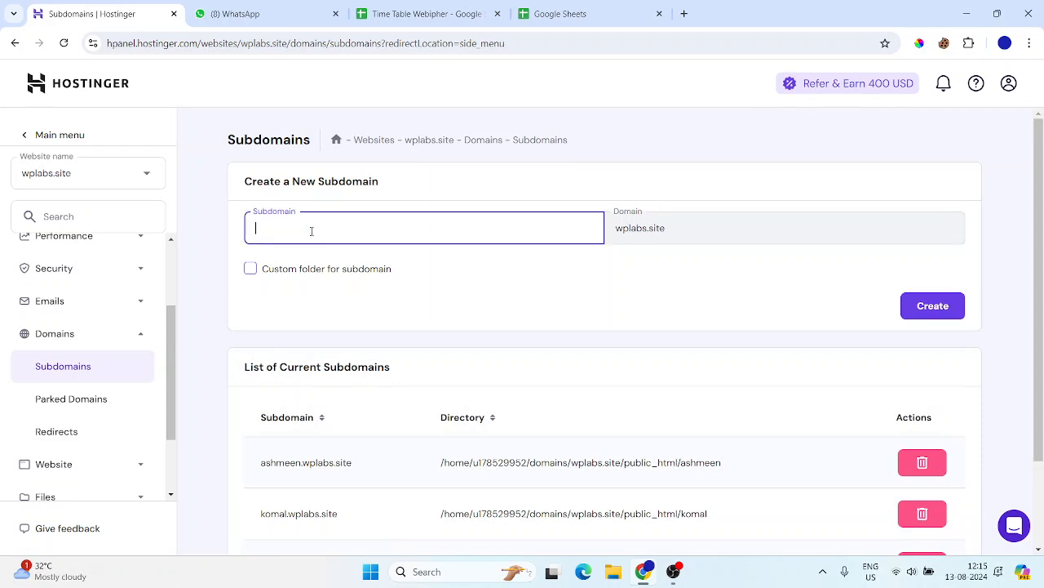
{"action": "type", "text": "yuvraj"}
{"action": "left_click", "coordinate": [933, 305]}
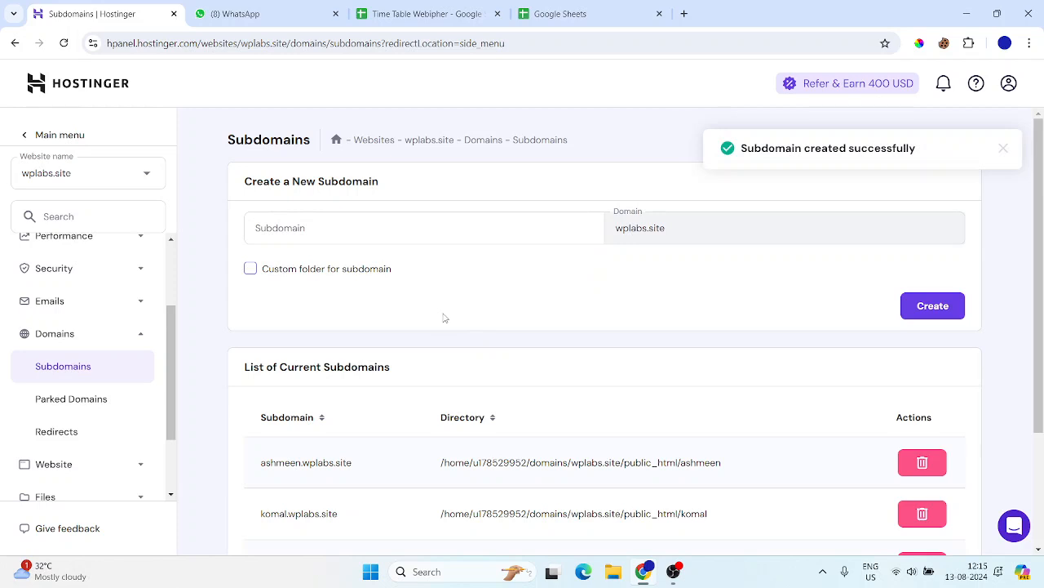
{"action": "scroll", "coordinate": [449, 323], "scroll_direction": "down", "scroll_amount": 2}
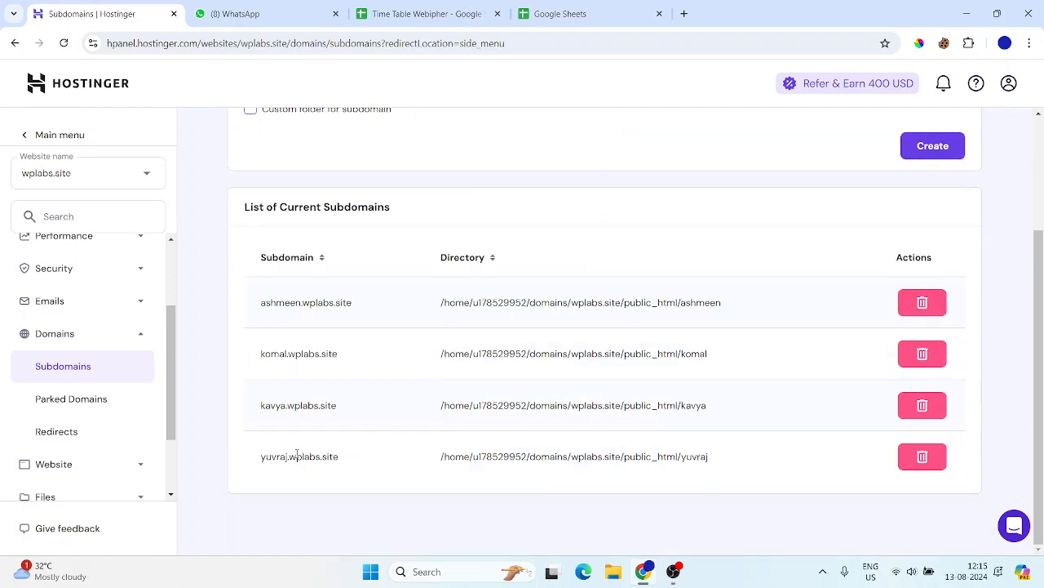
{"action": "left_click_drag", "start_coordinate": [260, 457], "coordinate": [342, 461]}
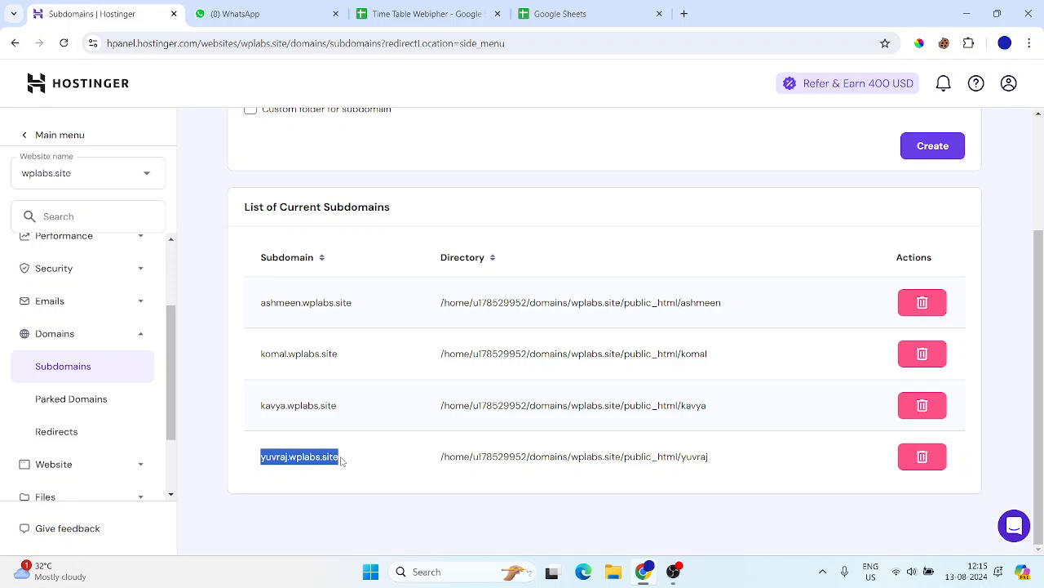
Create subdomains kanwarjot.wplabs.site and pratham.wplabs.site.
{"action": "scroll", "coordinate": [383, 469], "scroll_direction": "up", "scroll_amount": 2}
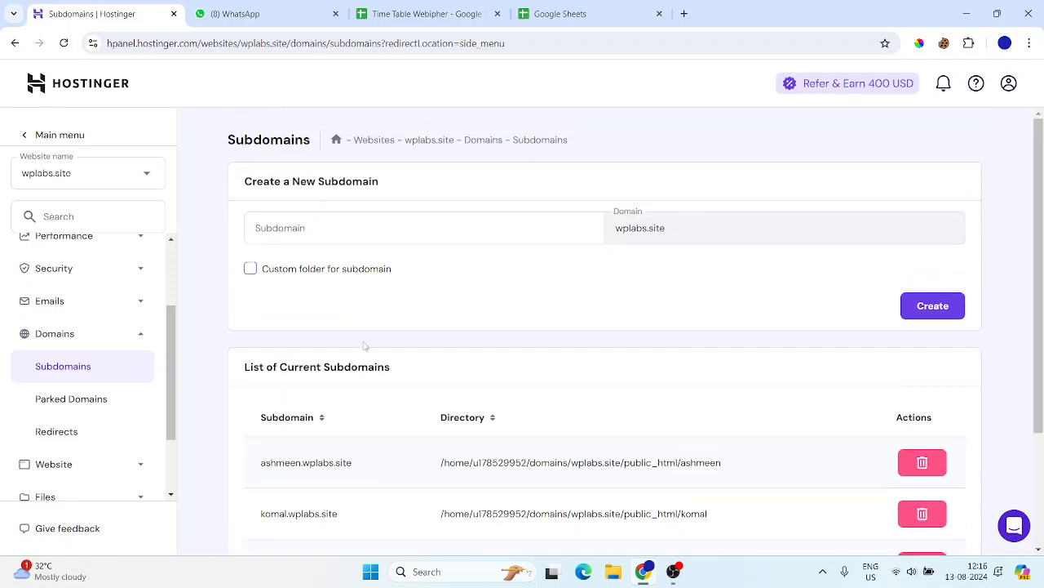
{"action": "left_click", "coordinate": [355, 230]}
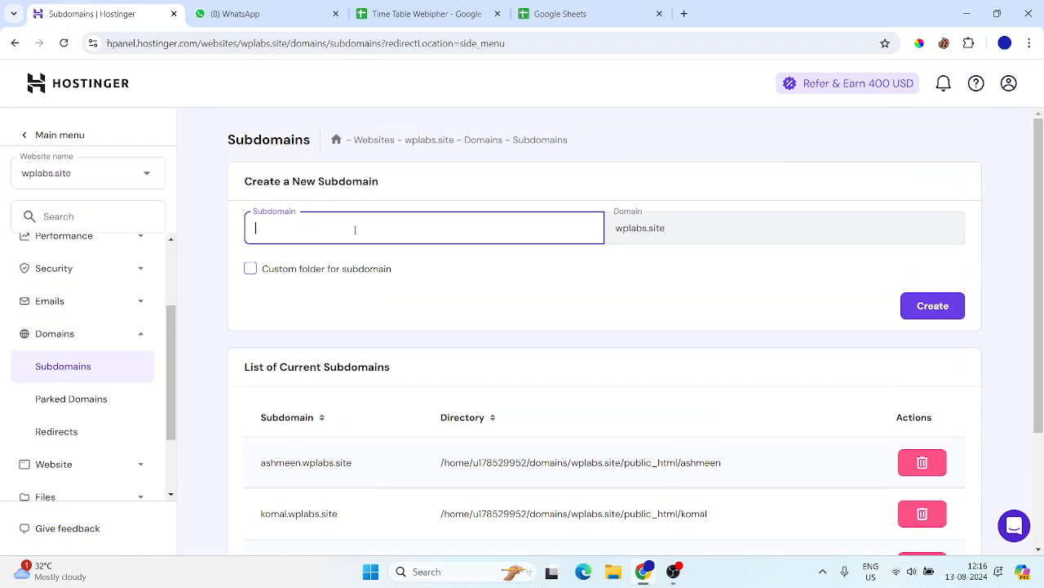
{"action": "type", "text": "kanwarjot"}
{"action": "left_click", "coordinate": [939, 304]}
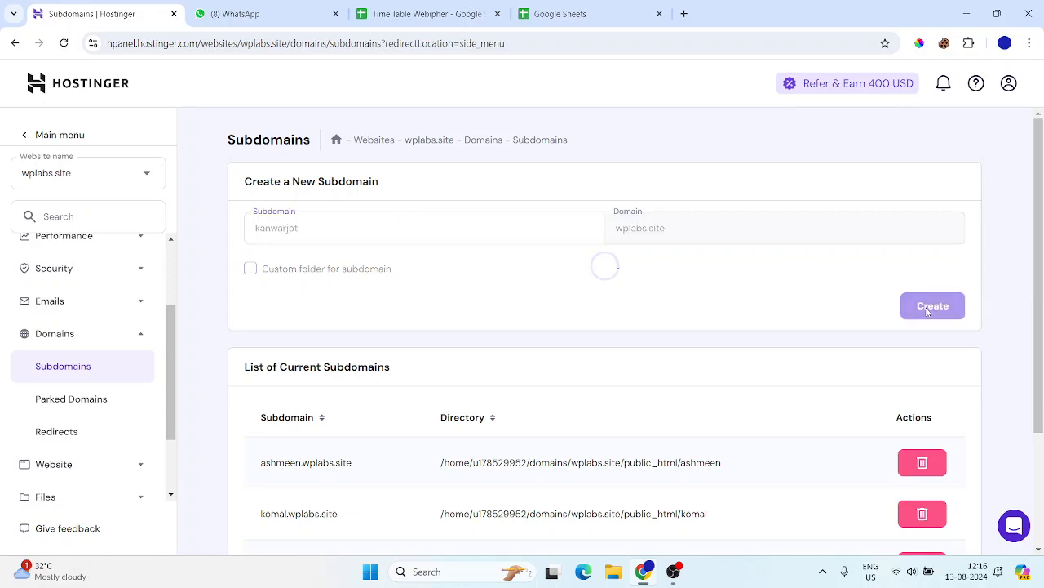
{"action": "double_click", "coordinate": [408, 228]}
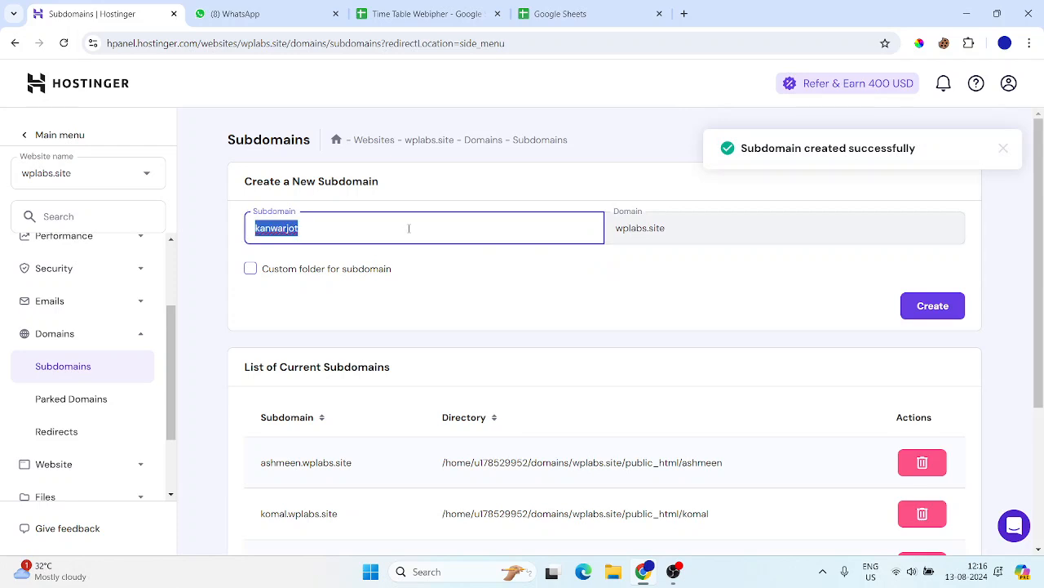
{"action": "type", "text": "prathme"}
{"action": "key", "text": "BackSpace"}
{"action": "key", "text": "BackSpace"}
{"action": "type", "text": "am"}
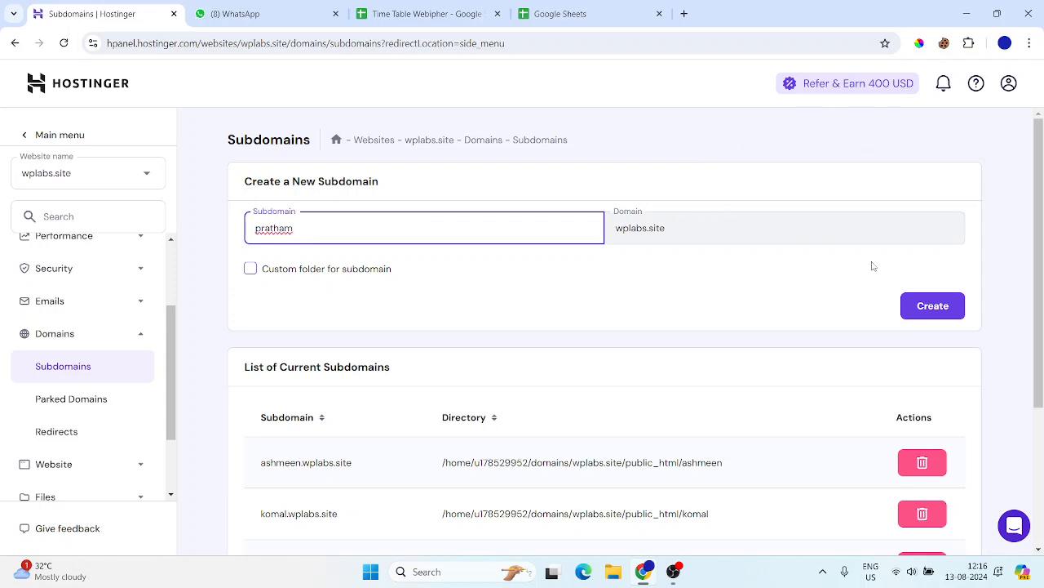
{"action": "left_click", "coordinate": [949, 308]}
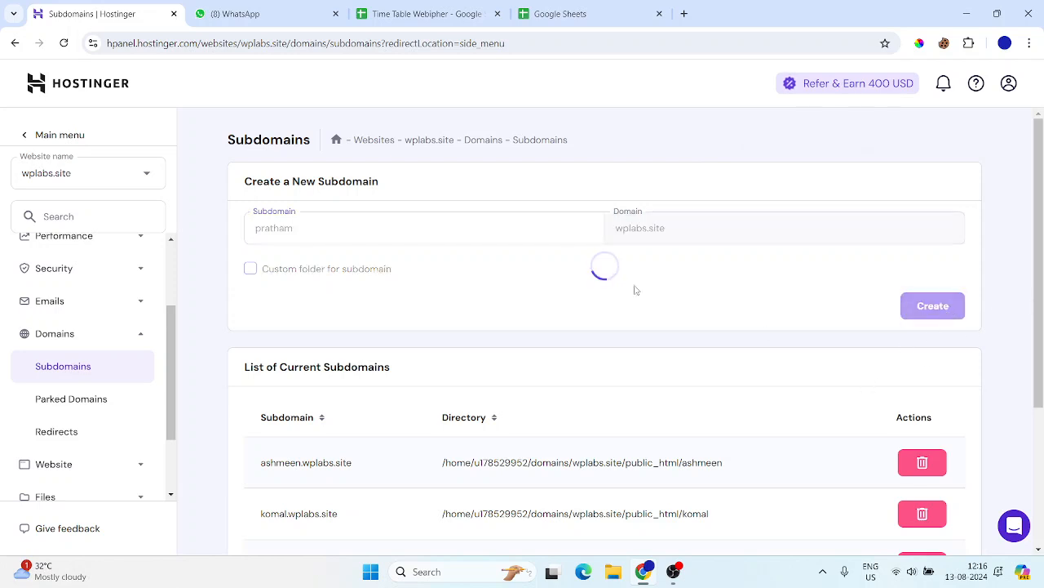
Create subdomains abha, utsav and divya under wplabs.site and check the list.
{"action": "double_click", "coordinate": [417, 229]}
{"action": "type", "text": "abha"}
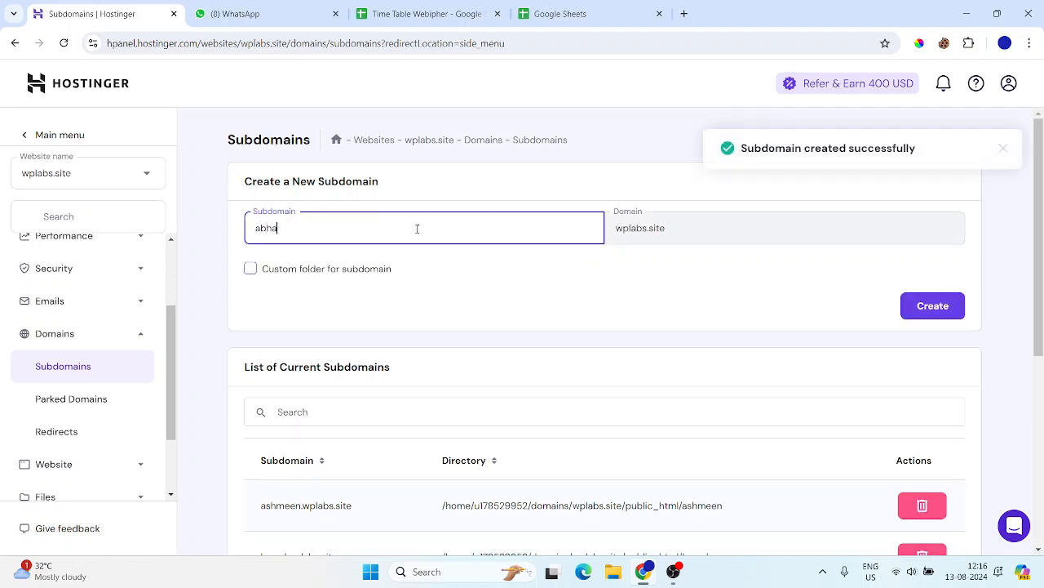
{"action": "left_click", "coordinate": [933, 306]}
{"action": "type", "text": "utsav"}
{"action": "left_click", "coordinate": [938, 310]}
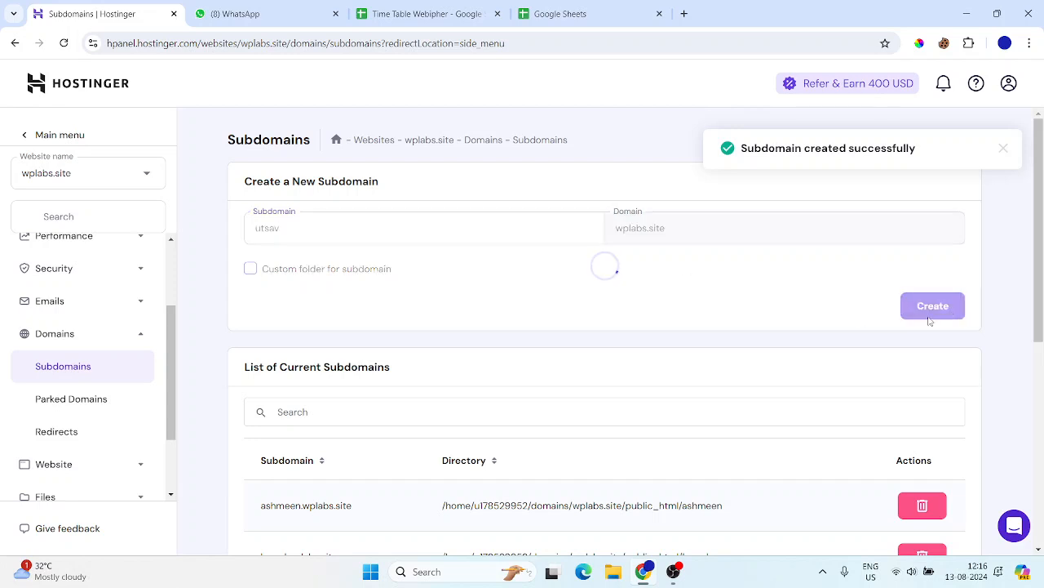
{"action": "double_click", "coordinate": [310, 231]}
{"action": "type", "text": "divya"}
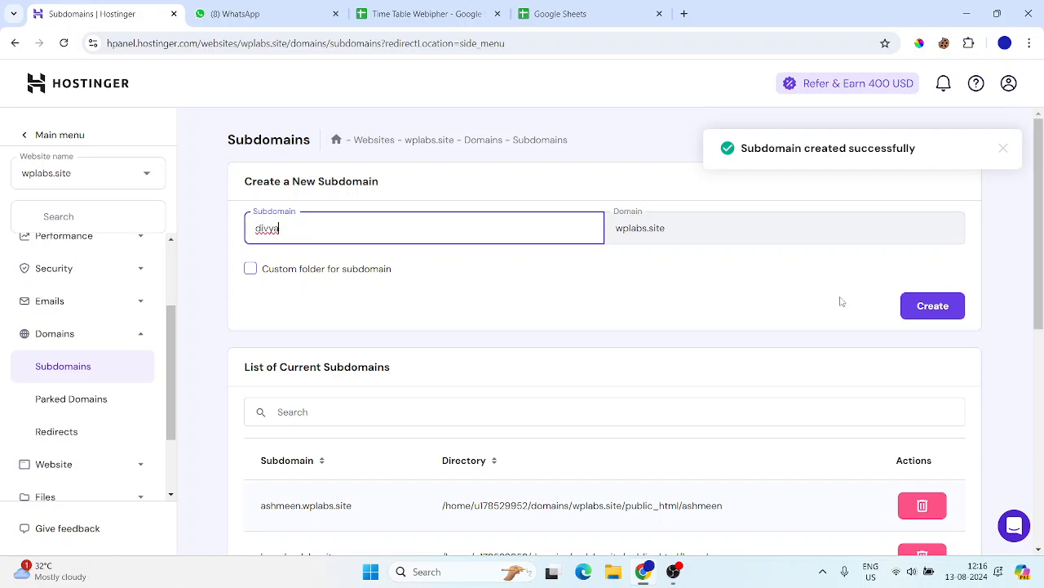
{"action": "left_click", "coordinate": [930, 306]}
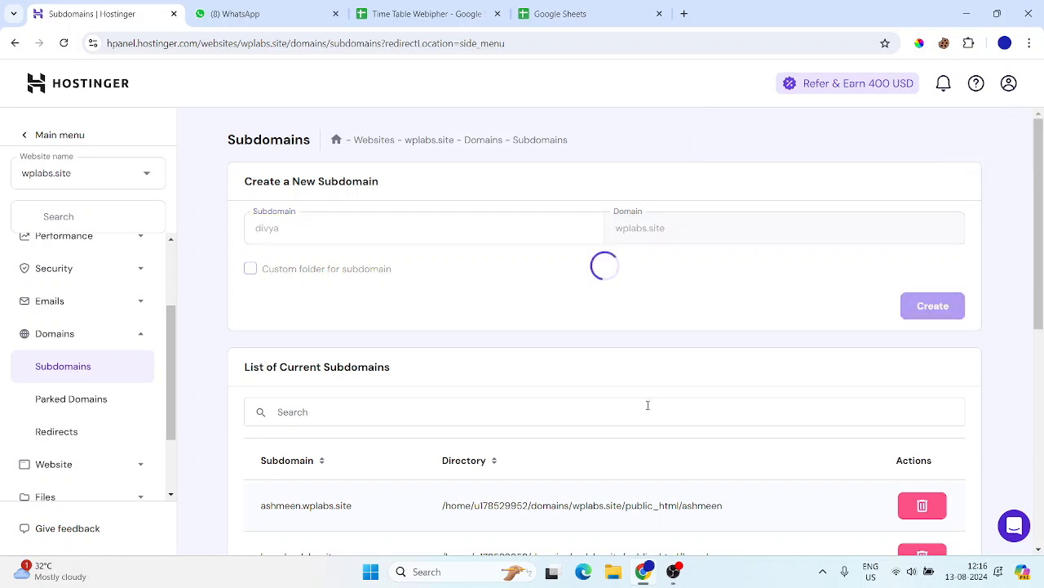
{"action": "scroll", "coordinate": [620, 451], "scroll_direction": "down", "scroll_amount": 6}
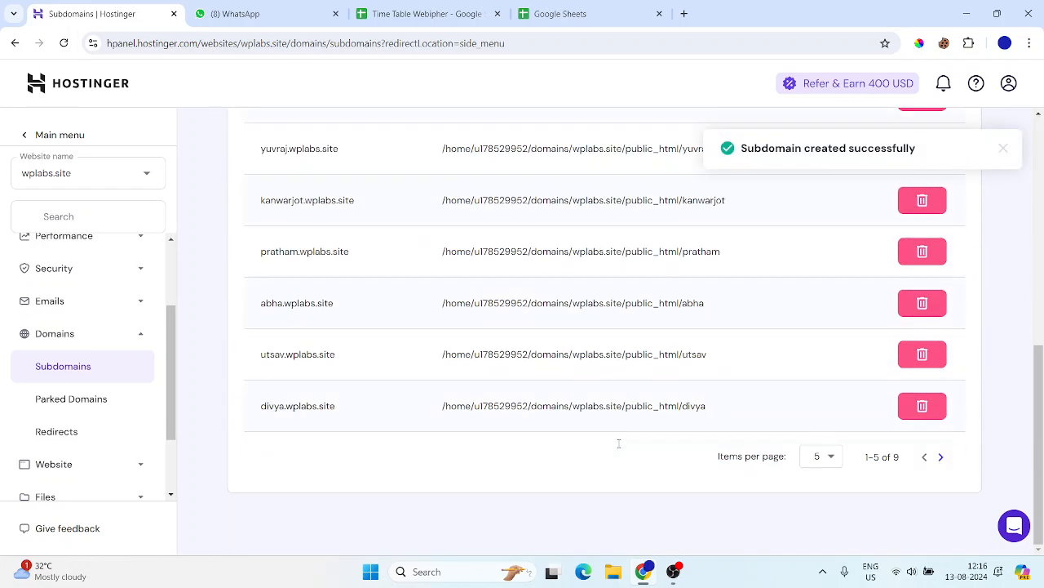
{"action": "scroll", "coordinate": [619, 448], "scroll_direction": "up", "scroll_amount": 3}
{"action": "scroll", "coordinate": [618, 448], "scroll_direction": "up", "scroll_amount": 1}
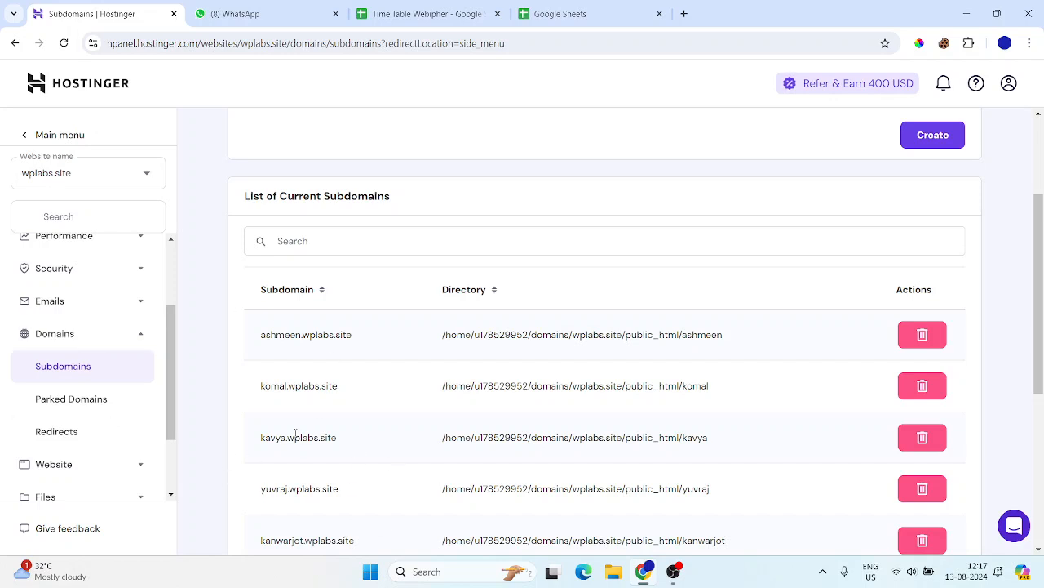
{"action": "left_click_drag", "start_coordinate": [167, 365], "coordinate": [190, 299]}
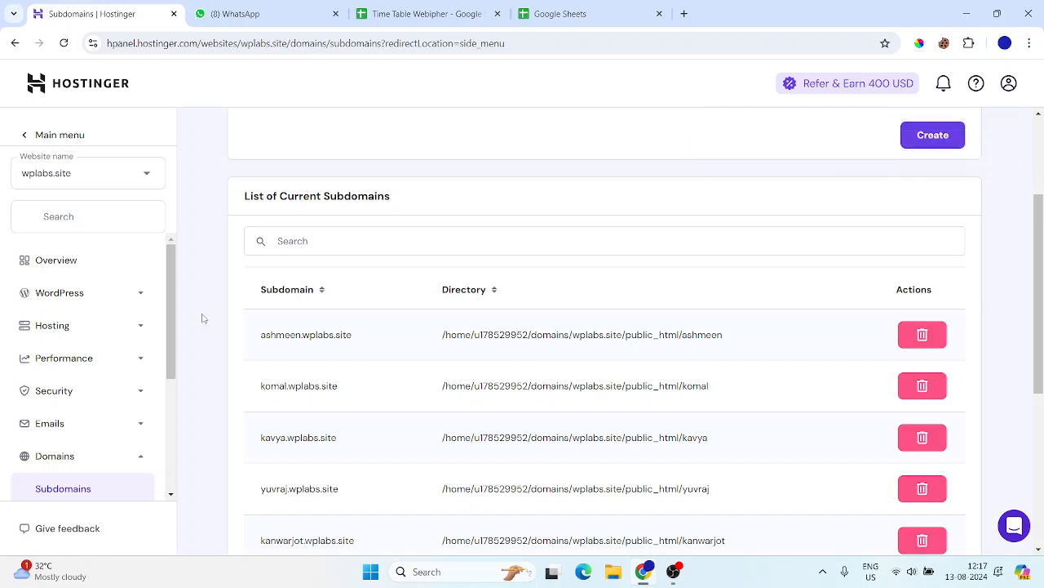
In WordPress Overview, switch to abha.wplabs.site and start the WordPress install.
{"action": "left_click", "coordinate": [54, 302]}
{"action": "left_click", "coordinate": [59, 325]}
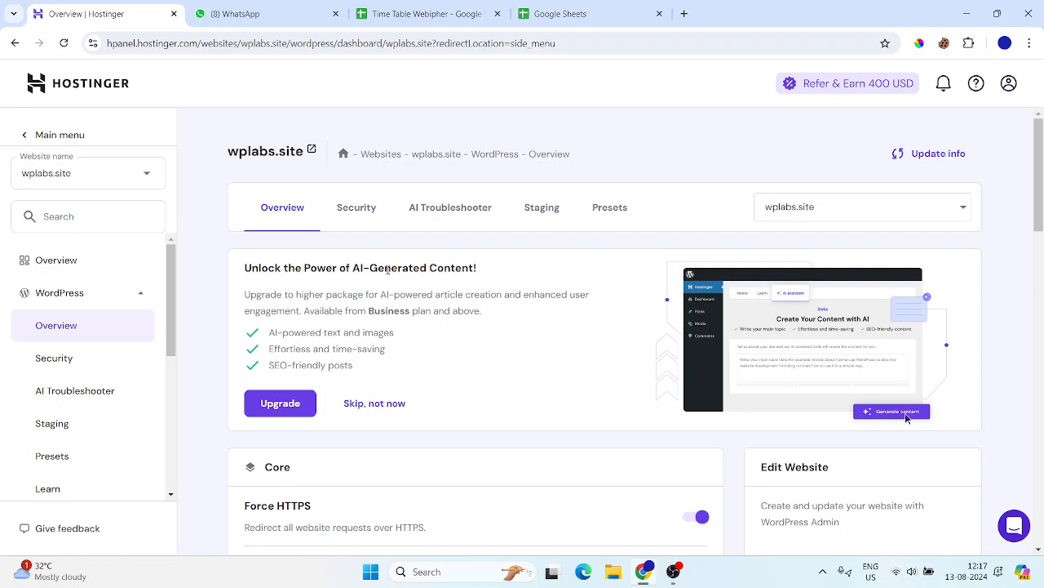
{"action": "left_click", "coordinate": [963, 210]}
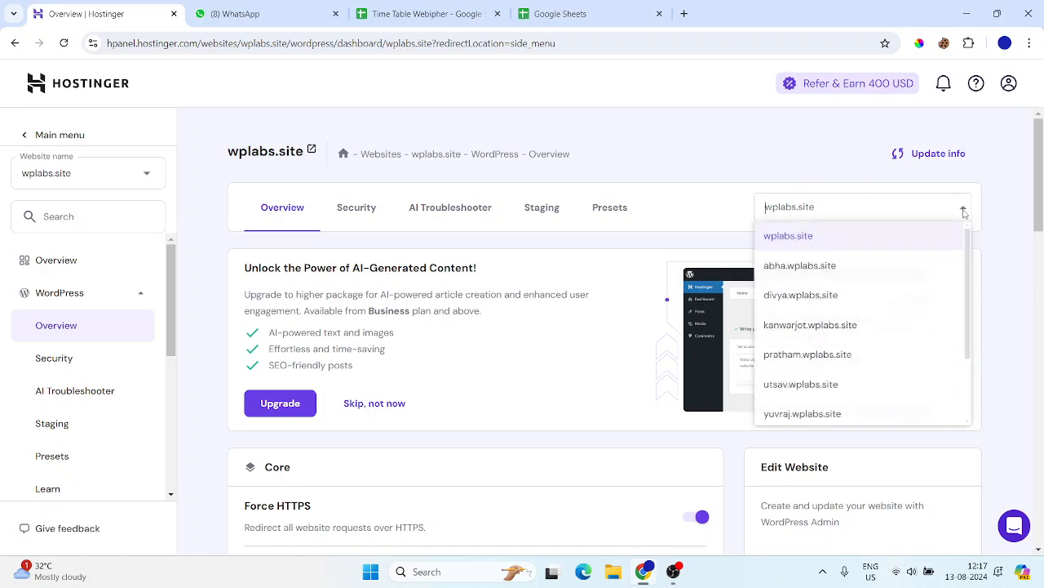
{"action": "left_click", "coordinate": [829, 281]}
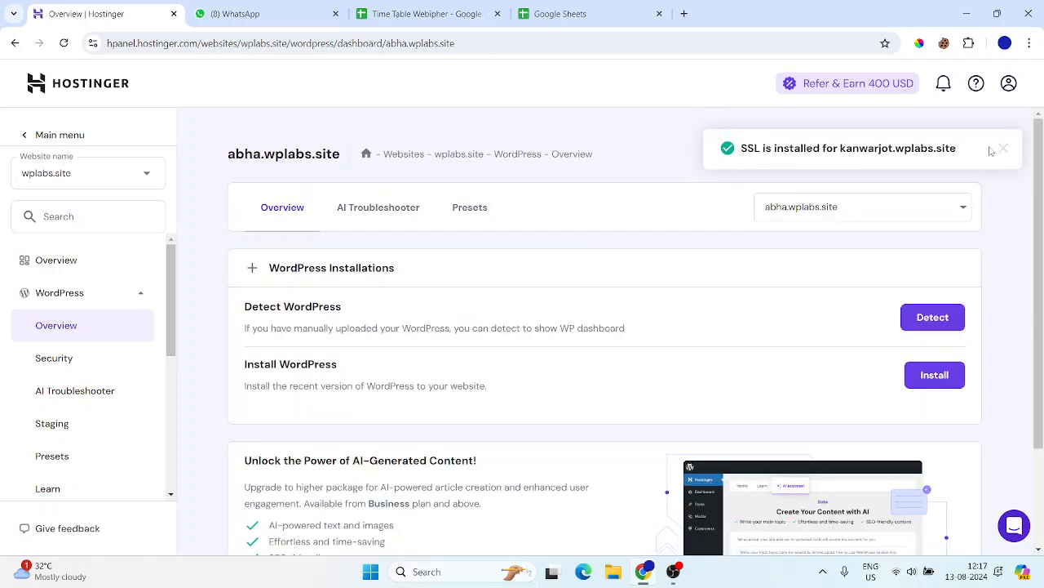
{"action": "left_click", "coordinate": [1003, 148]}
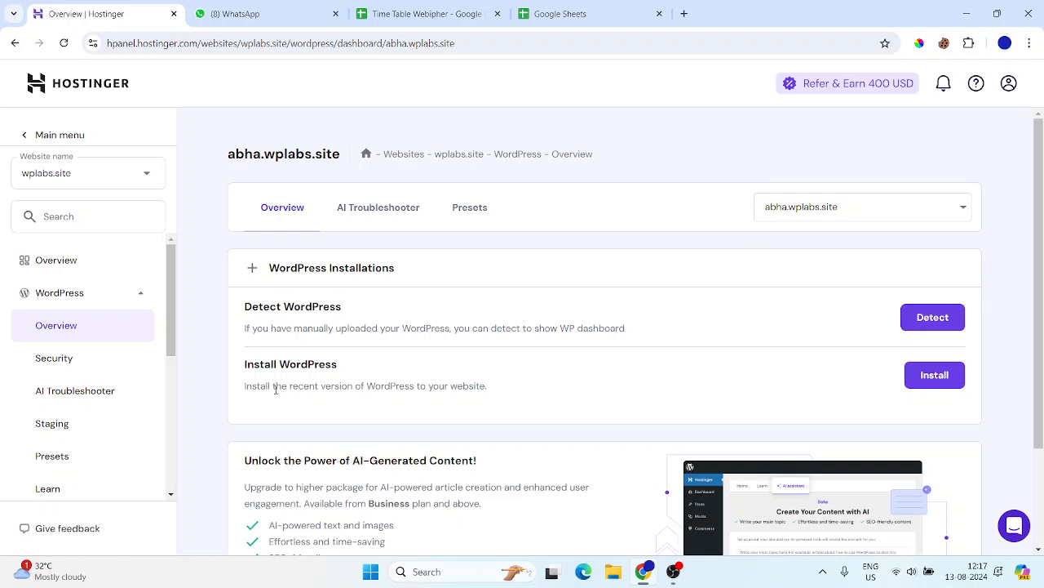
{"action": "left_click_drag", "start_coordinate": [253, 367], "coordinate": [314, 364]}
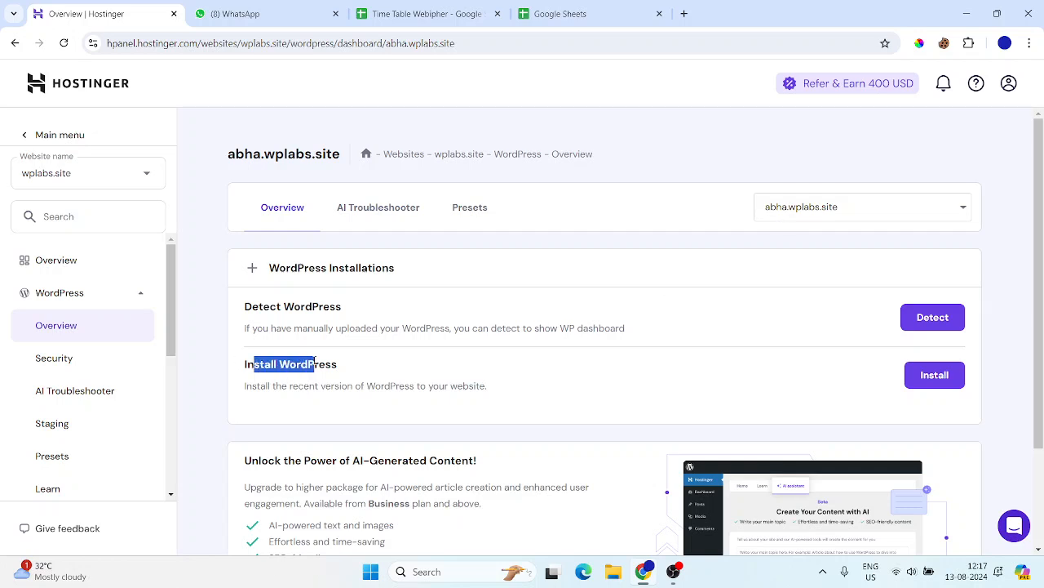
{"action": "left_click", "coordinate": [933, 374]}
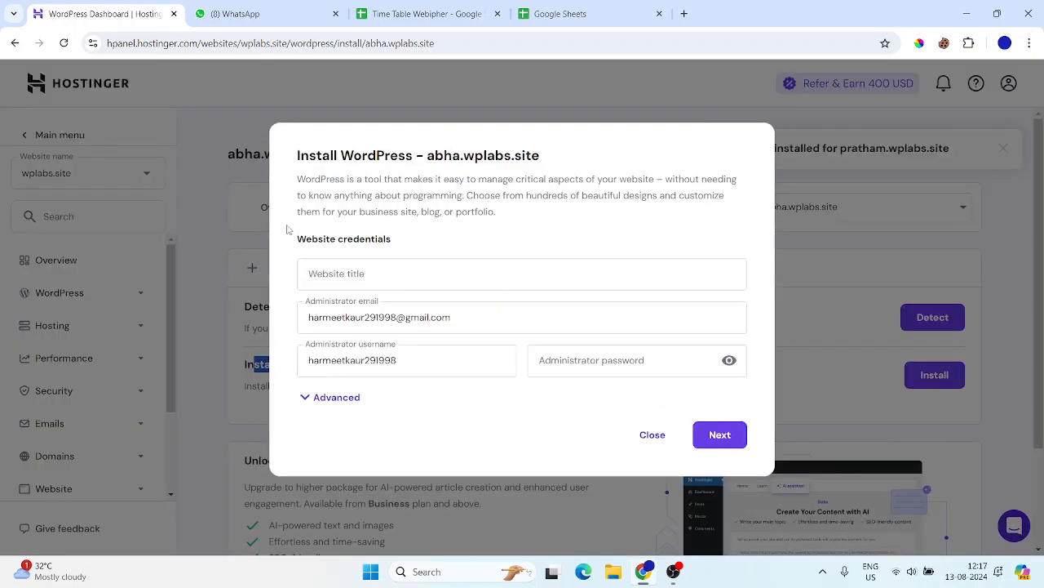
Fill in the student's site title, admin e-mail, admin username and a new admin password.
{"action": "left_click", "coordinate": [371, 279]}
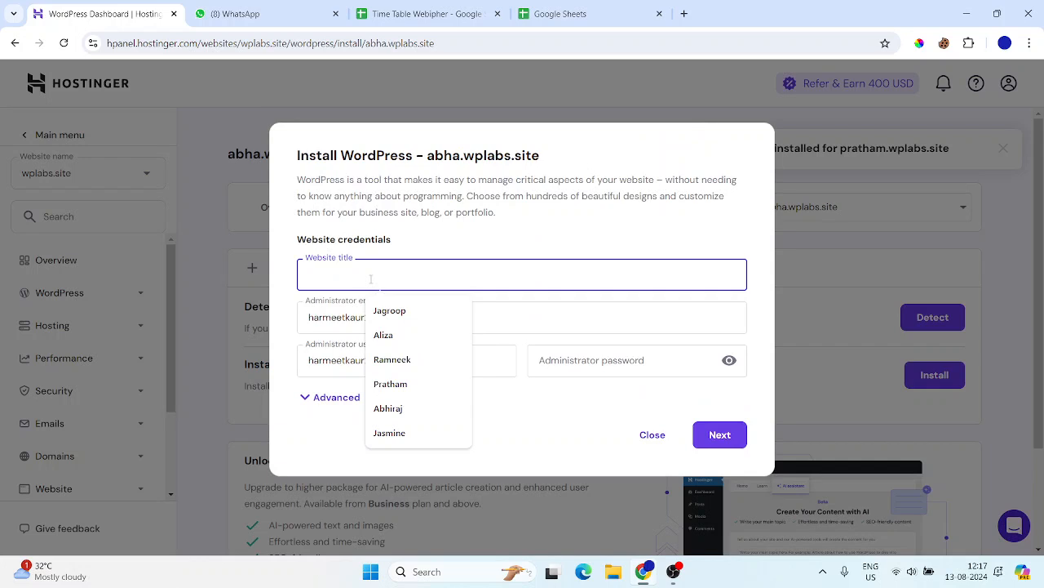
{"action": "type", "text": "Abha"}
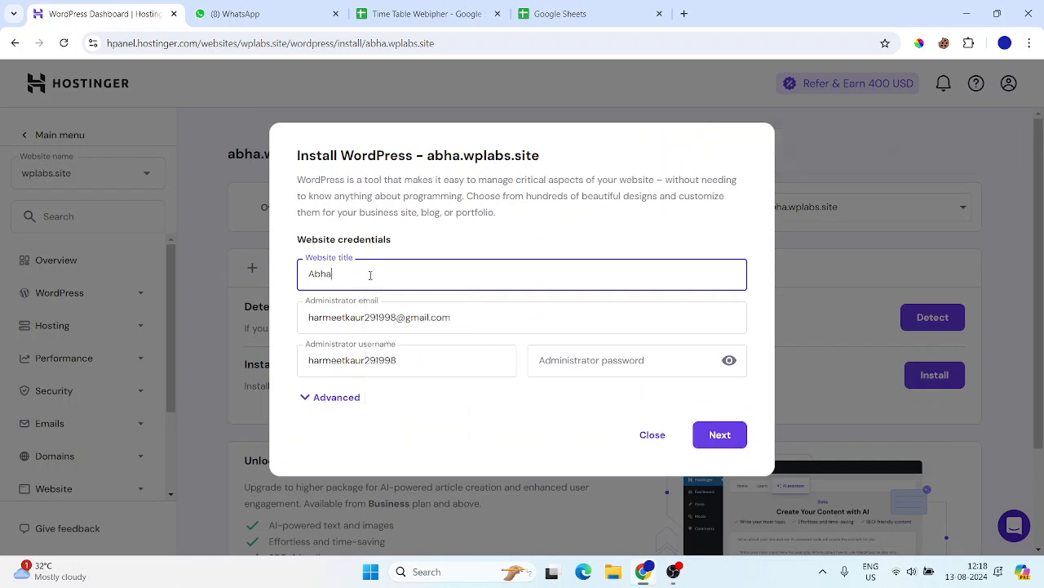
{"action": "key", "text": "Tab"}
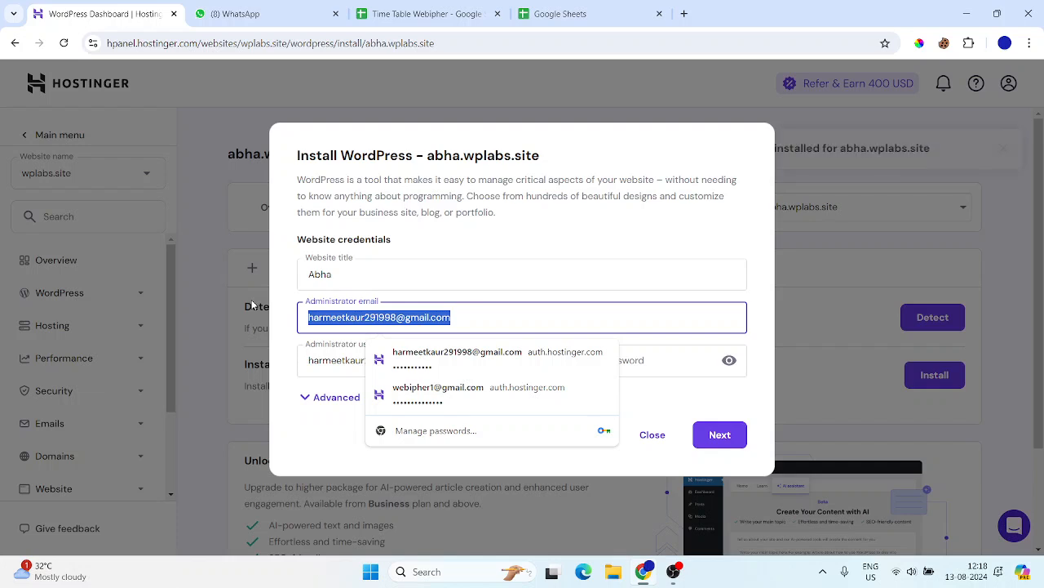
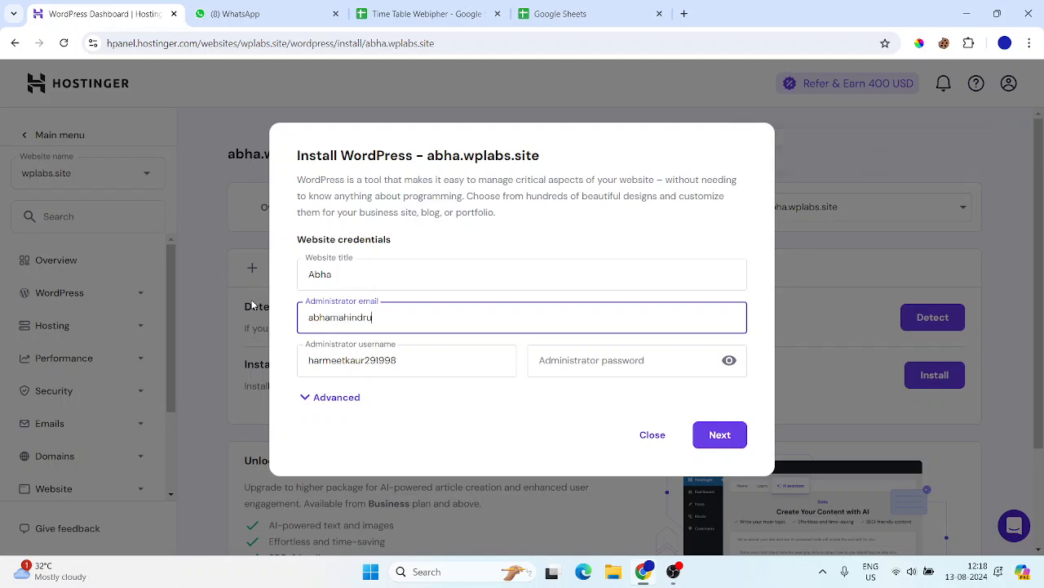
{"action": "key", "text": "Tab"}
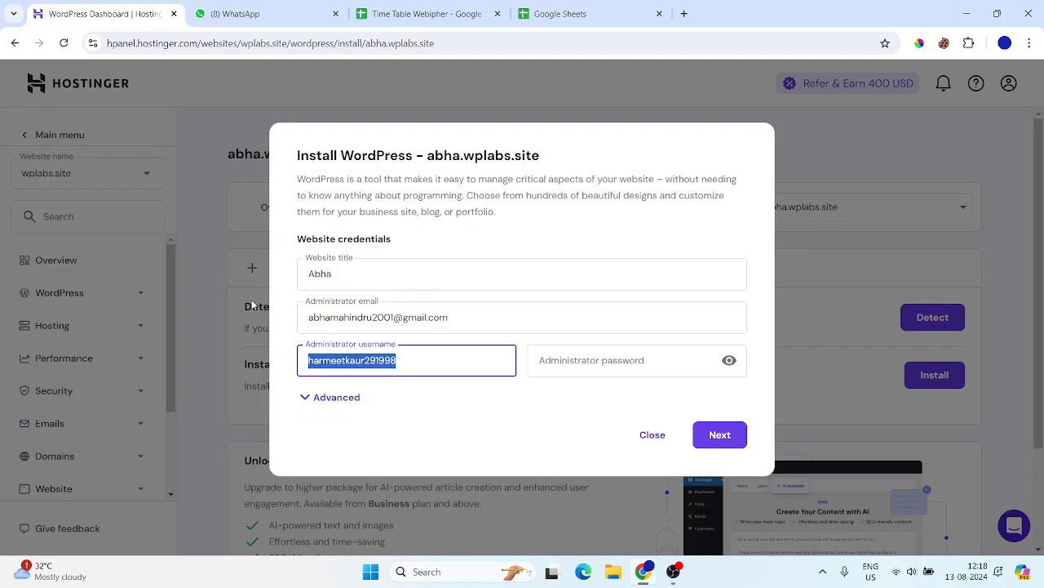
{"action": "type", "text": "Abha"}
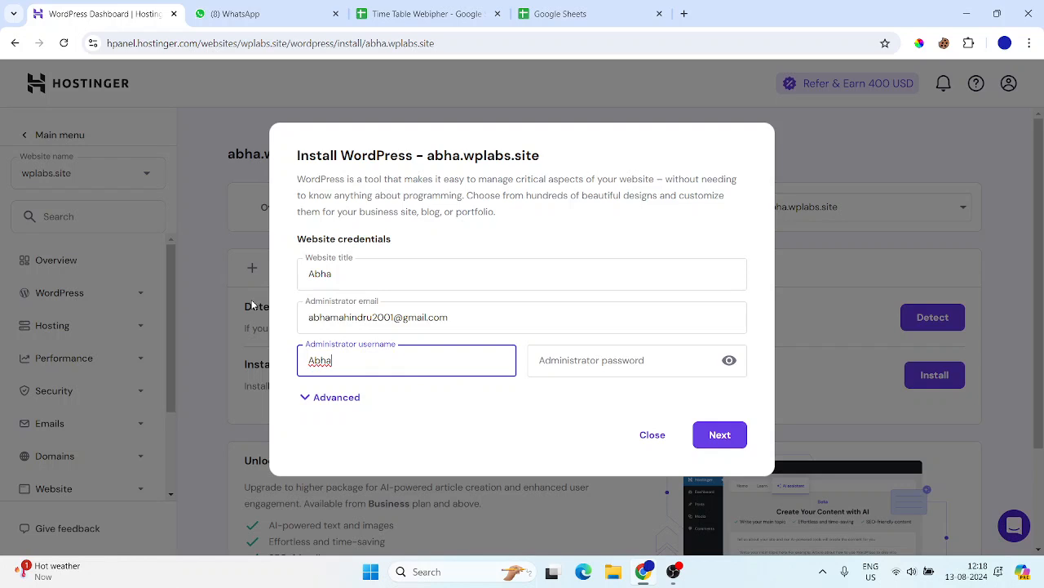
{"action": "key", "text": "Tab"}
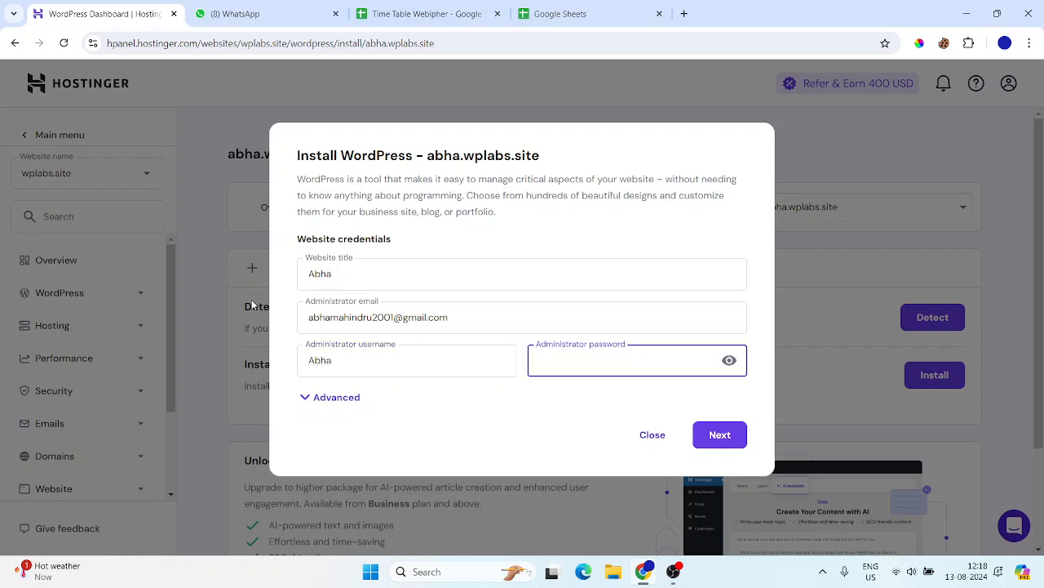
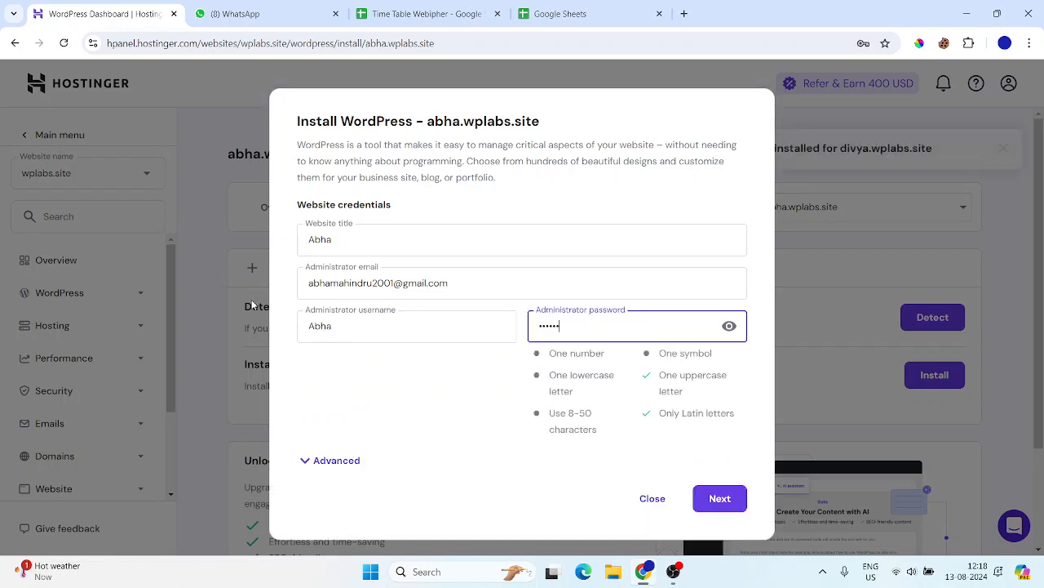
{"action": "left_click", "coordinate": [729, 326]}
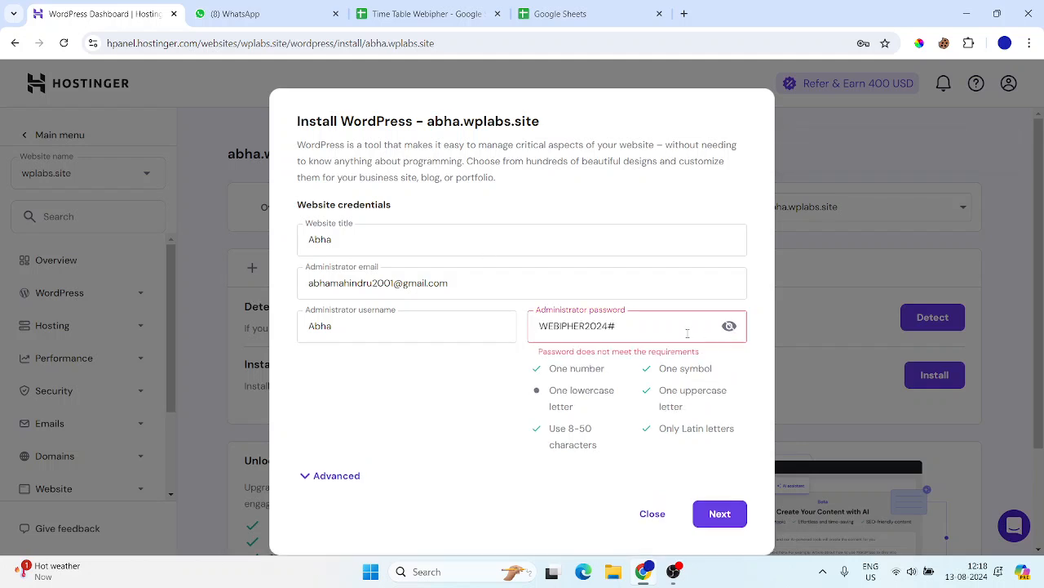
{"action": "key", "text": "ctrl+a"}
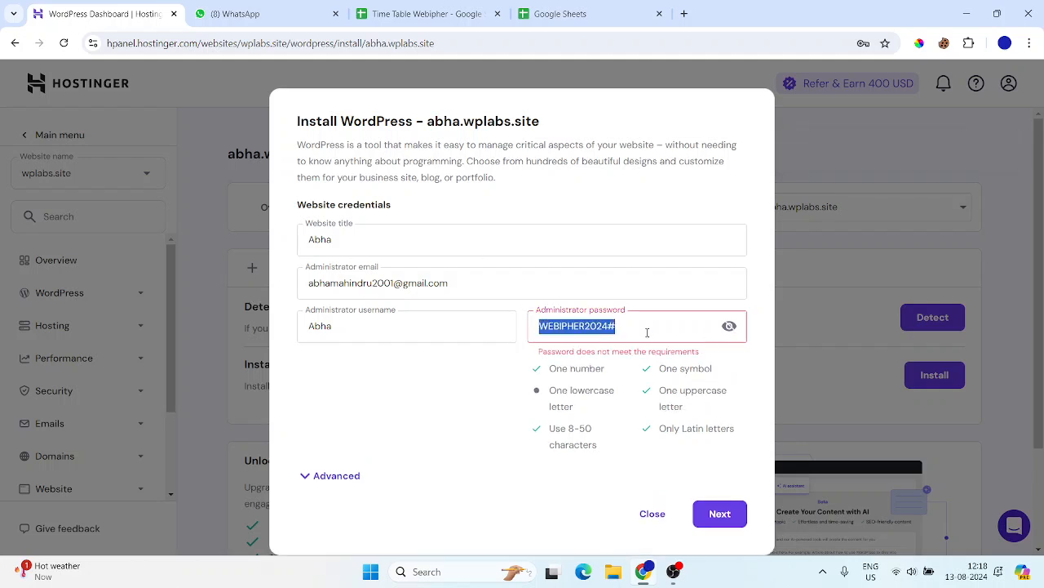
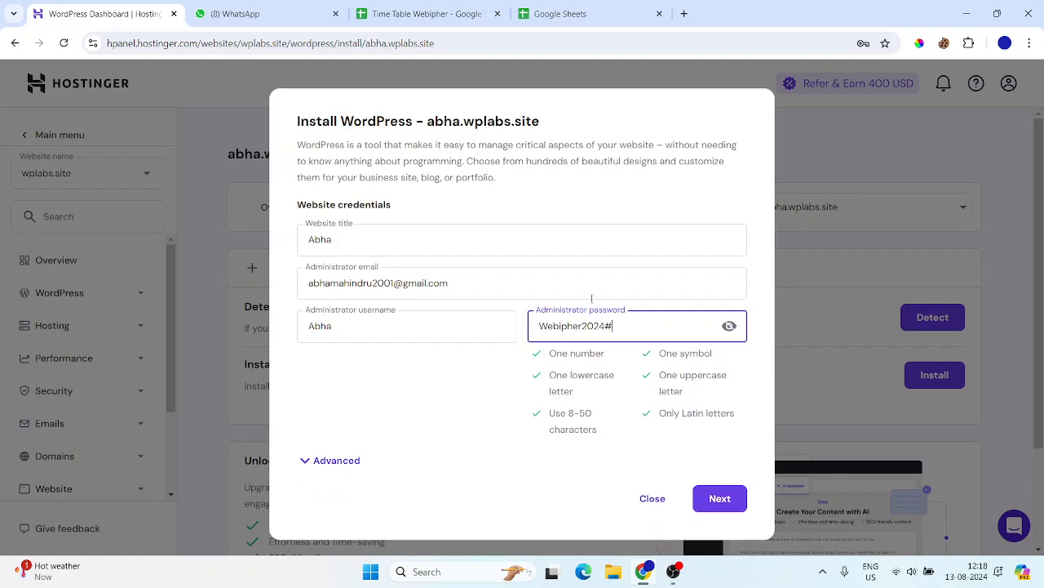
Proceed with version 6.6.1 defaults and launch the WordPress install on abha.wplabs.site.
{"action": "double_click", "coordinate": [343, 326]}
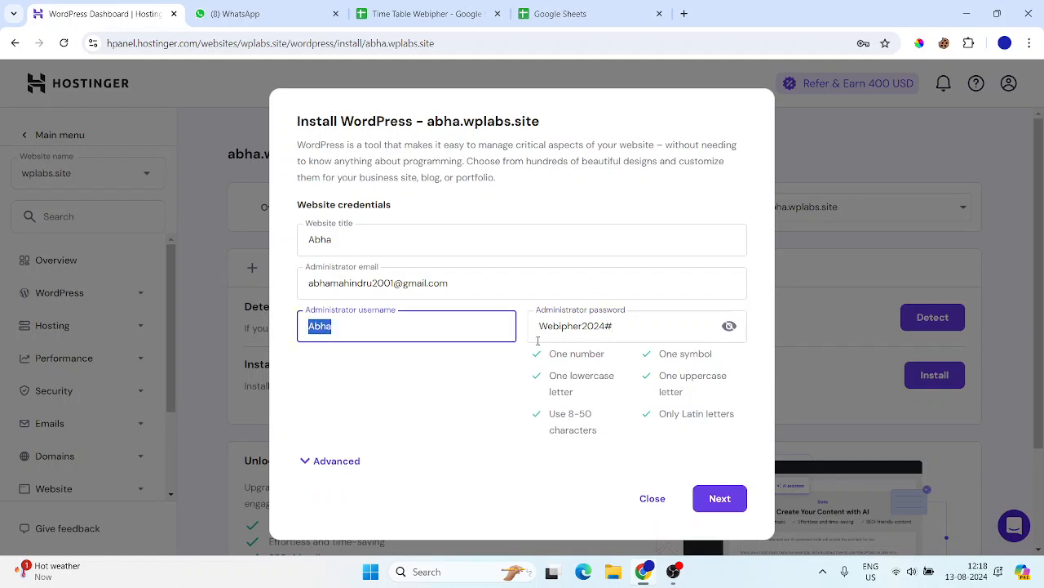
{"action": "left_click_drag", "start_coordinate": [616, 329], "coordinate": [528, 328]}
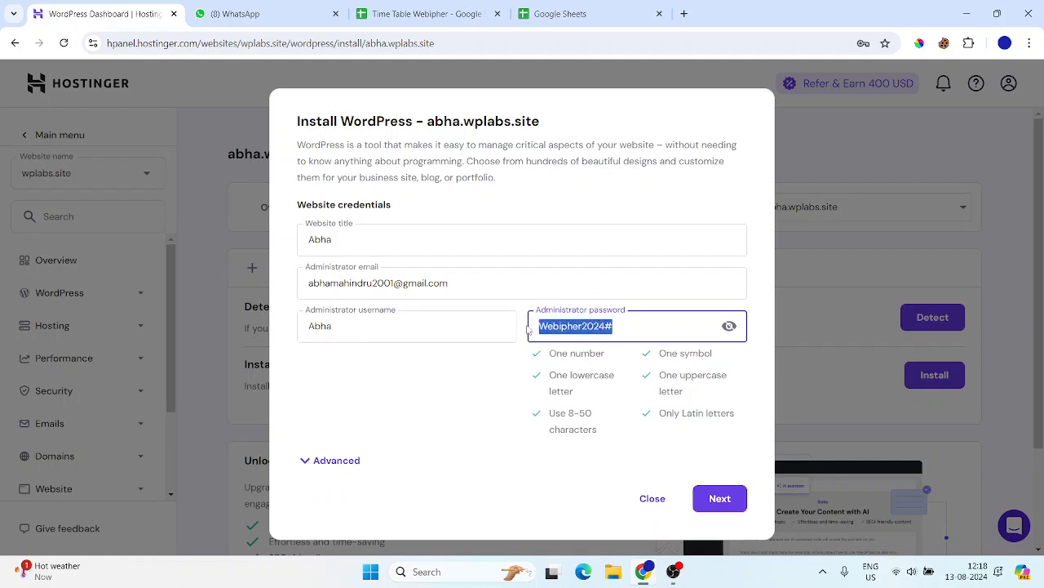
{"action": "left_click", "coordinate": [723, 500]}
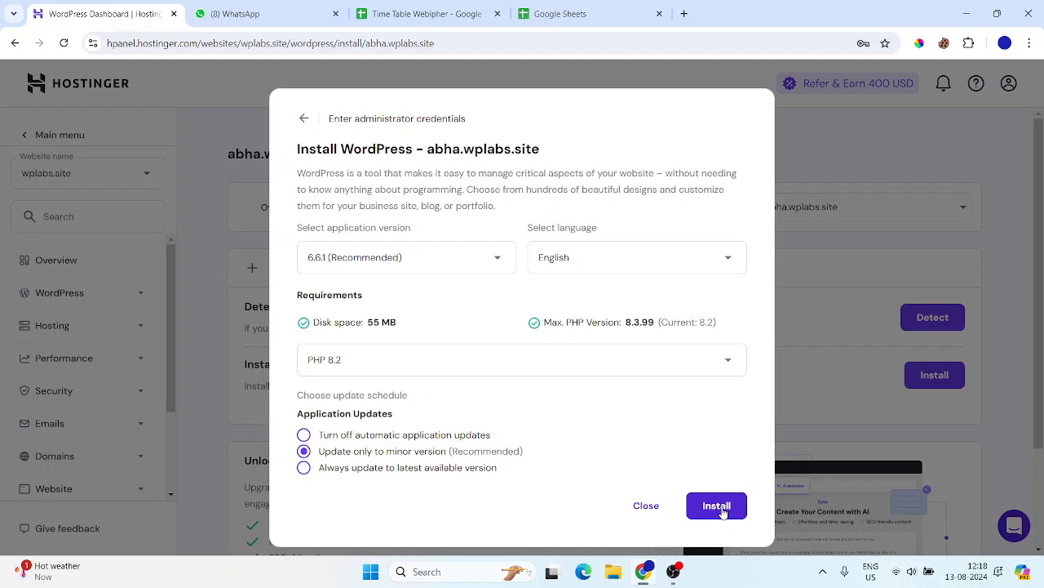
{"action": "left_click", "coordinate": [719, 506]}
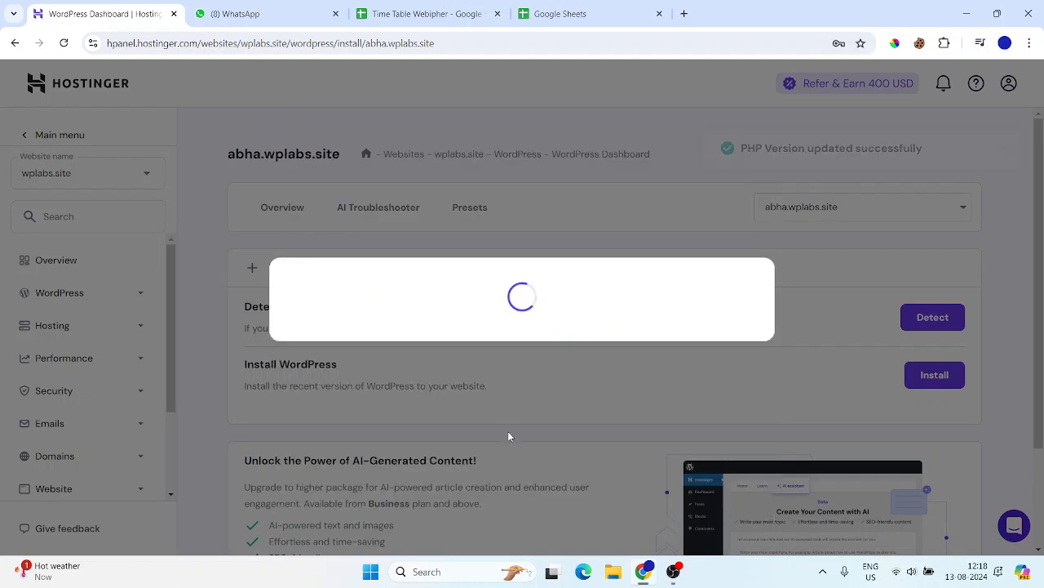
{"action": "key", "text": "super+r"}
Note abha.wplabs.site, abha.wplabs.site/wp-login.php, the admin username and password in a new Notepad note.
{"action": "type", "text": "notep"}
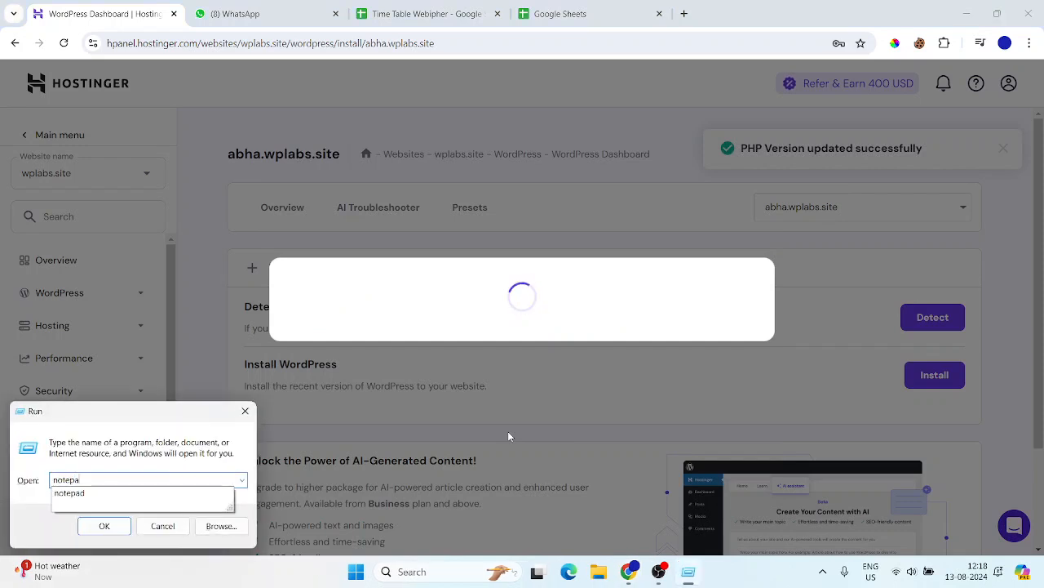
{"action": "type", "text": "ad"}
{"action": "key", "text": "Return"}
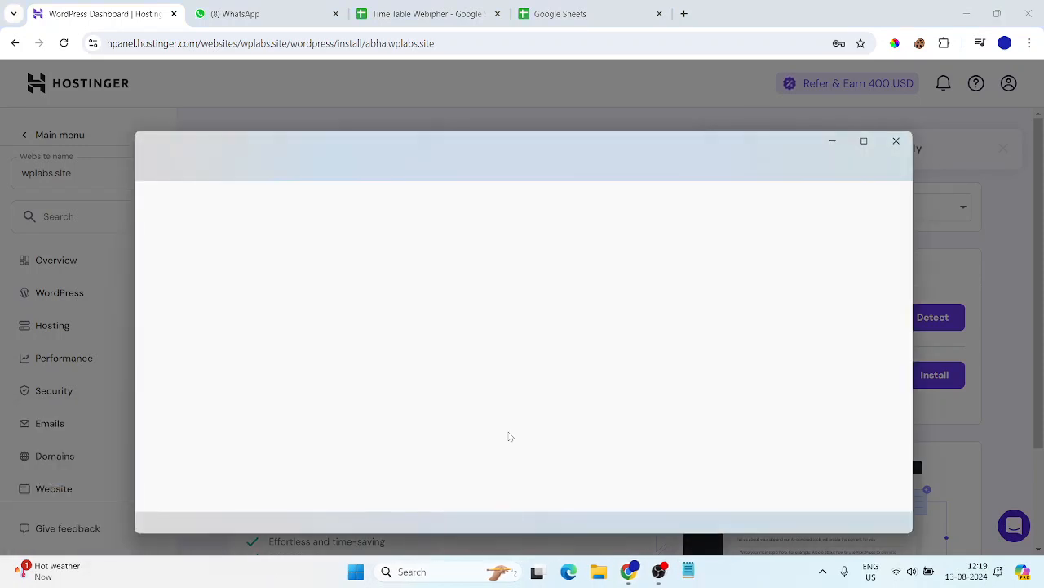
{"action": "key", "text": "ctrl+n"}
{"action": "type", "text": "abha.wplabs.site"}
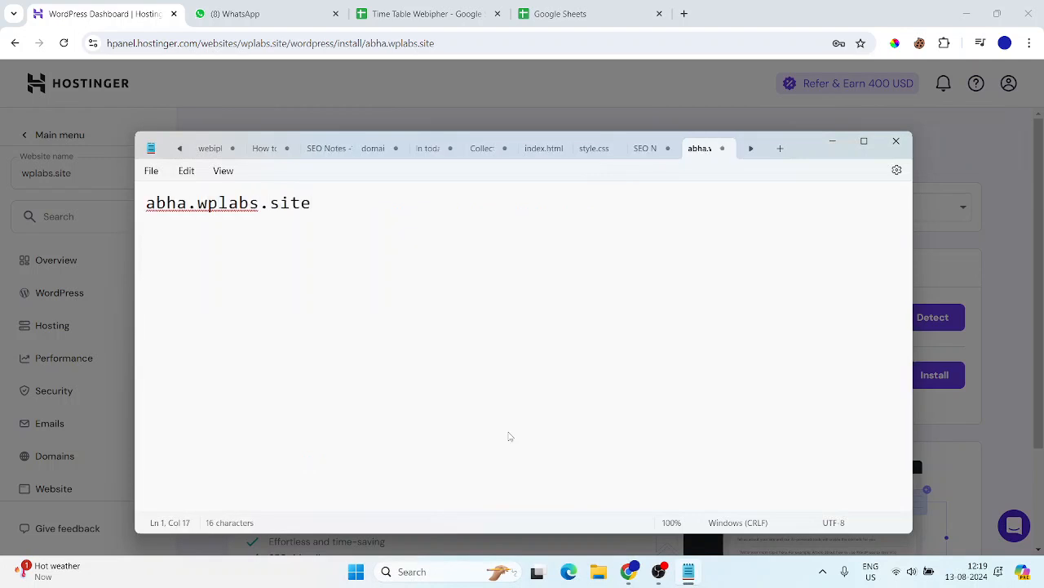
{"action": "key", "text": "Return"}
{"action": "type", "text": "abha"}
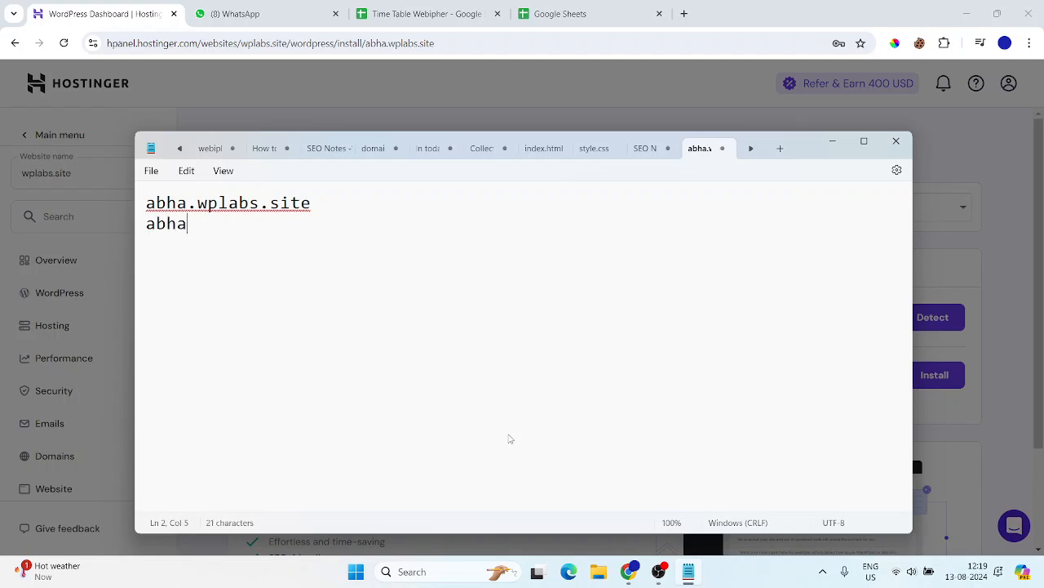
{"action": "type", "text": ".wplabs."}
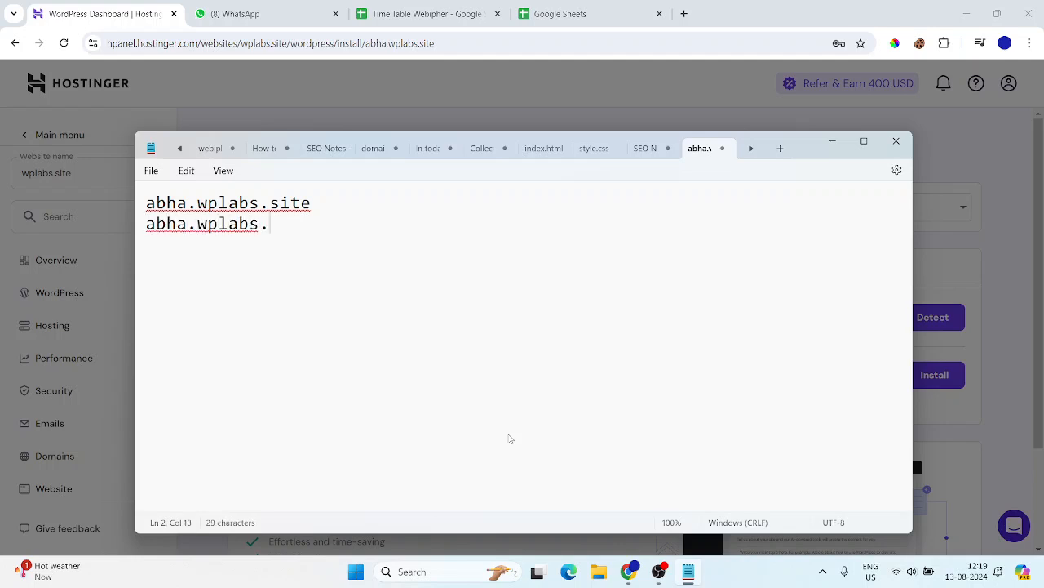
{"action": "type", "text": "site/wp-log"}
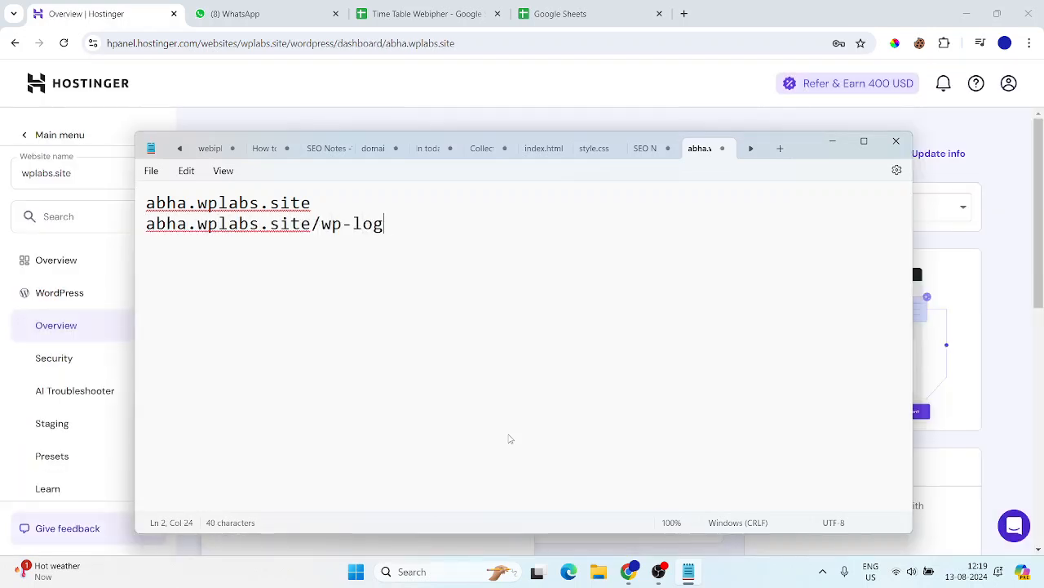
{"action": "type", "text": "in.php"}
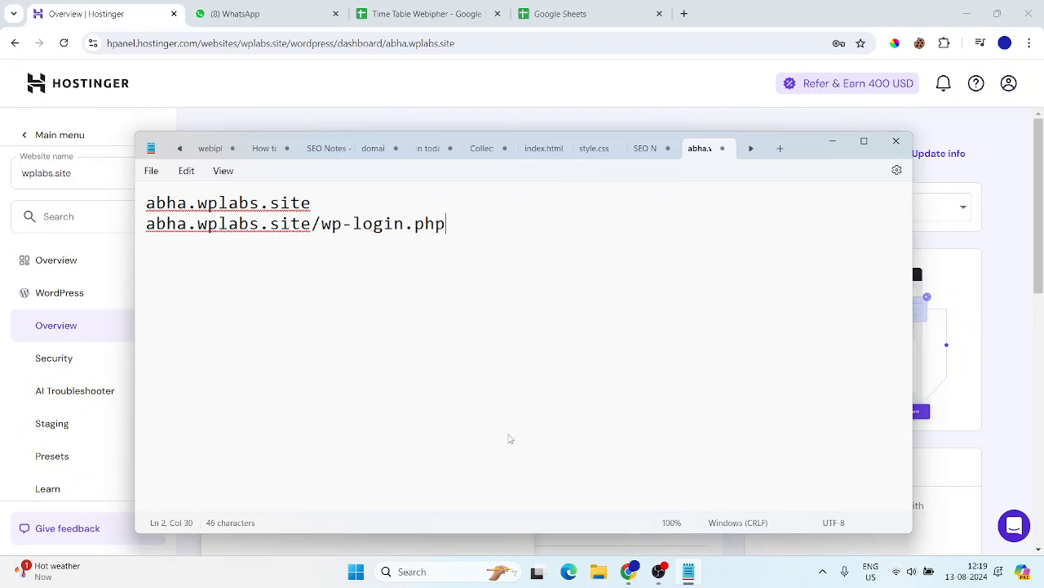
{"action": "key", "text": "Return"}
{"action": "type", "text": "Abha"}
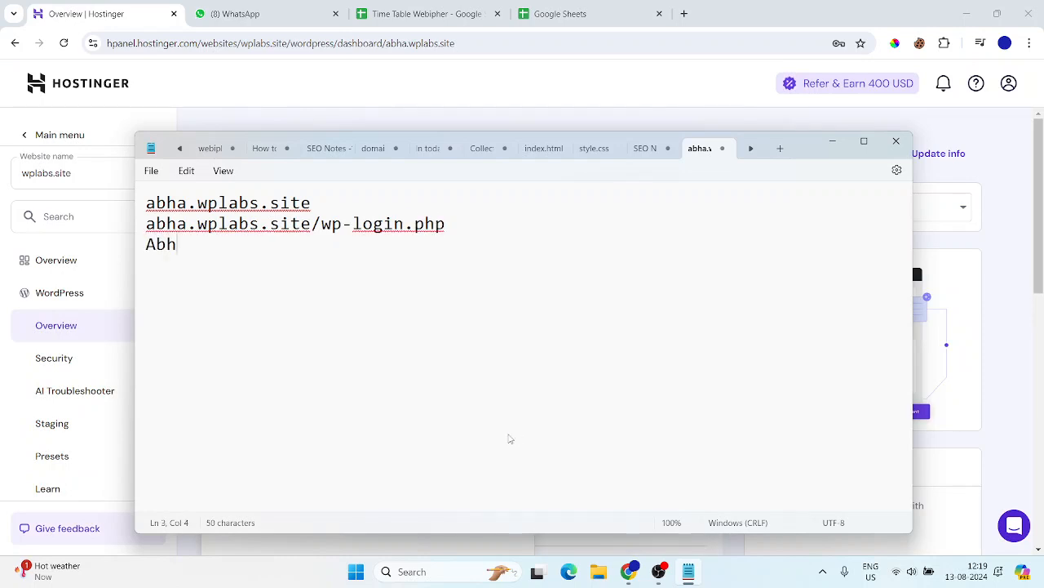
{"action": "key", "text": "Return"}
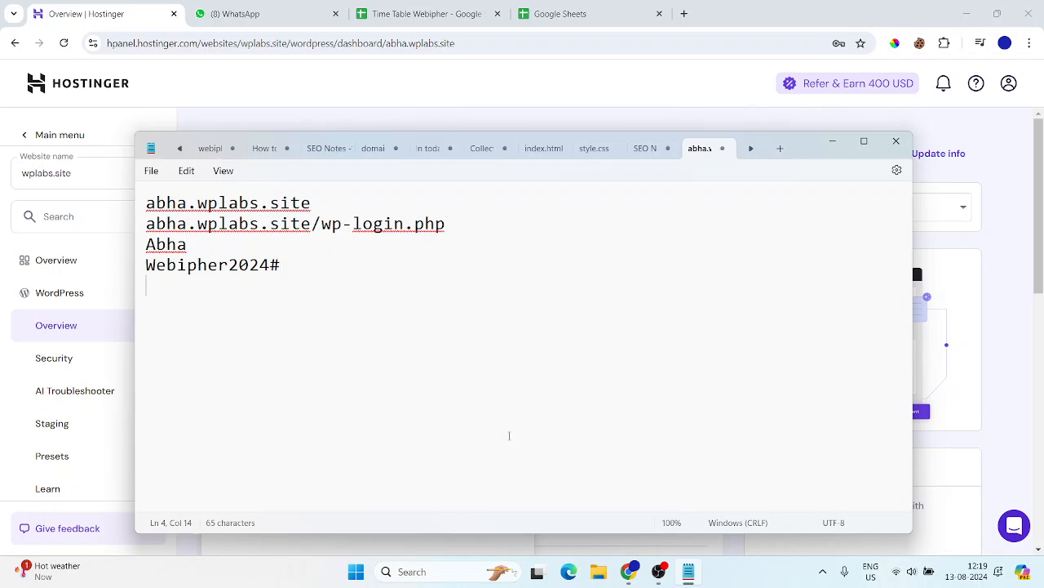
{"action": "key", "text": "alt+Tab"}
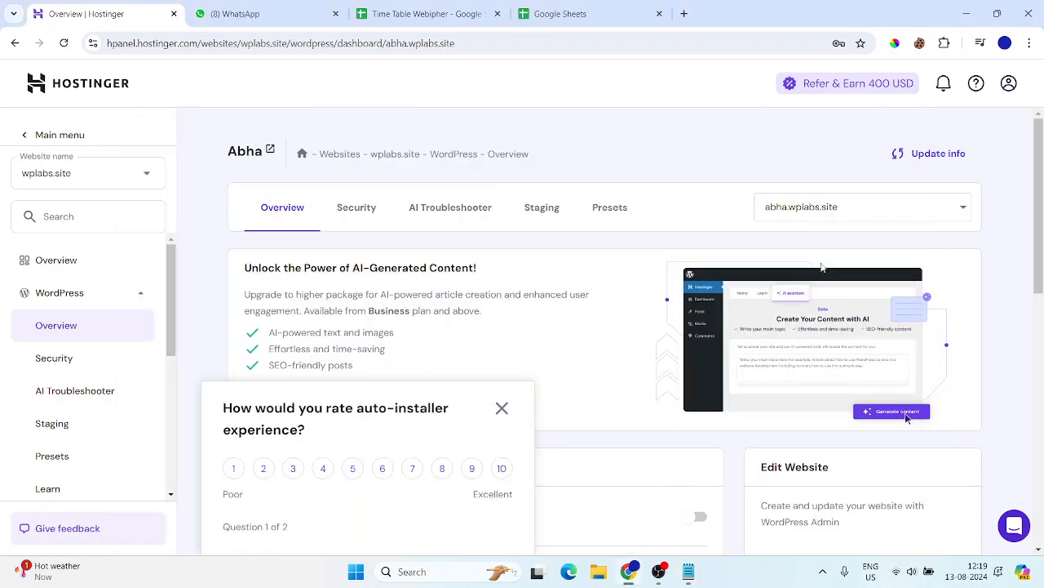
Switch the WordPress dashboard to divya.wplabs.site and dismiss the rating survey.
{"action": "left_click", "coordinate": [962, 208]}
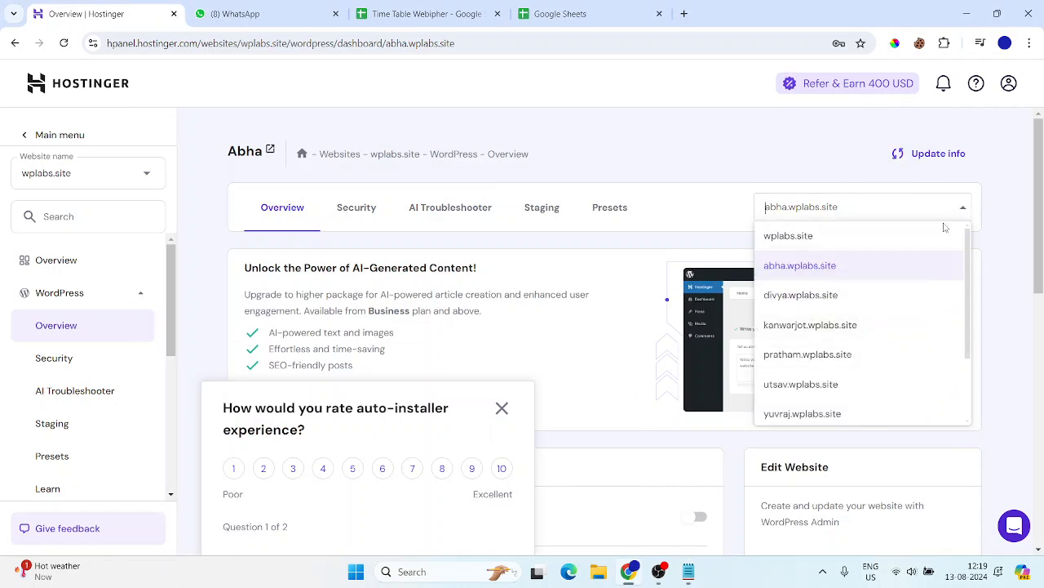
{"action": "left_click", "coordinate": [817, 297]}
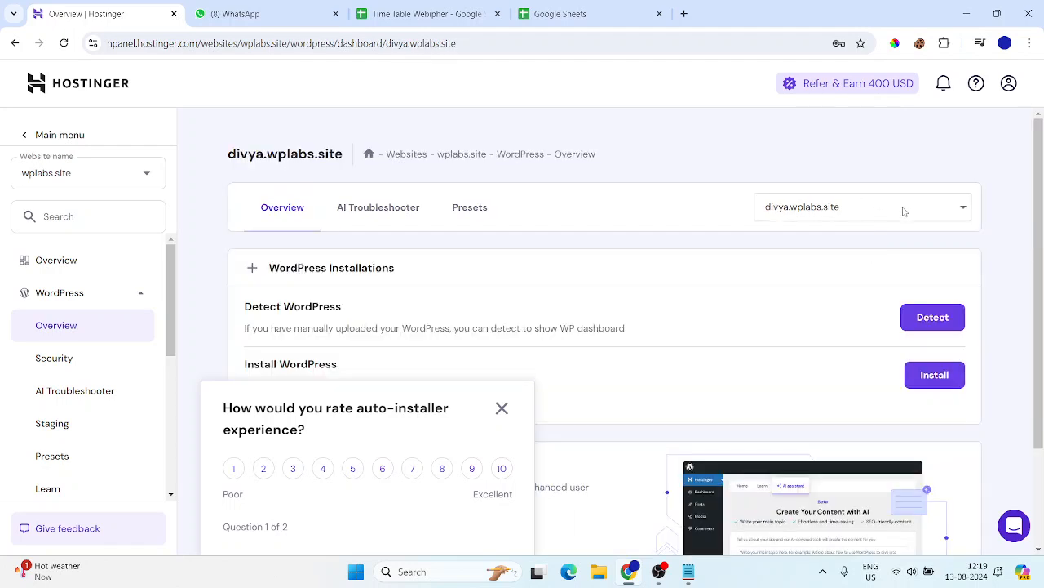
{"action": "left_click", "coordinate": [904, 208]}
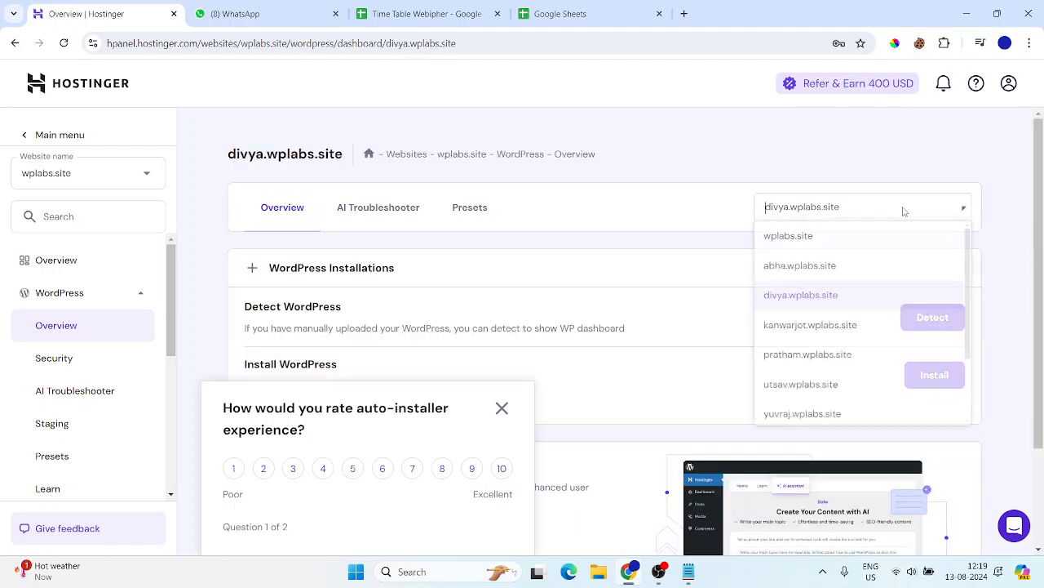
{"action": "left_click", "coordinate": [826, 297]}
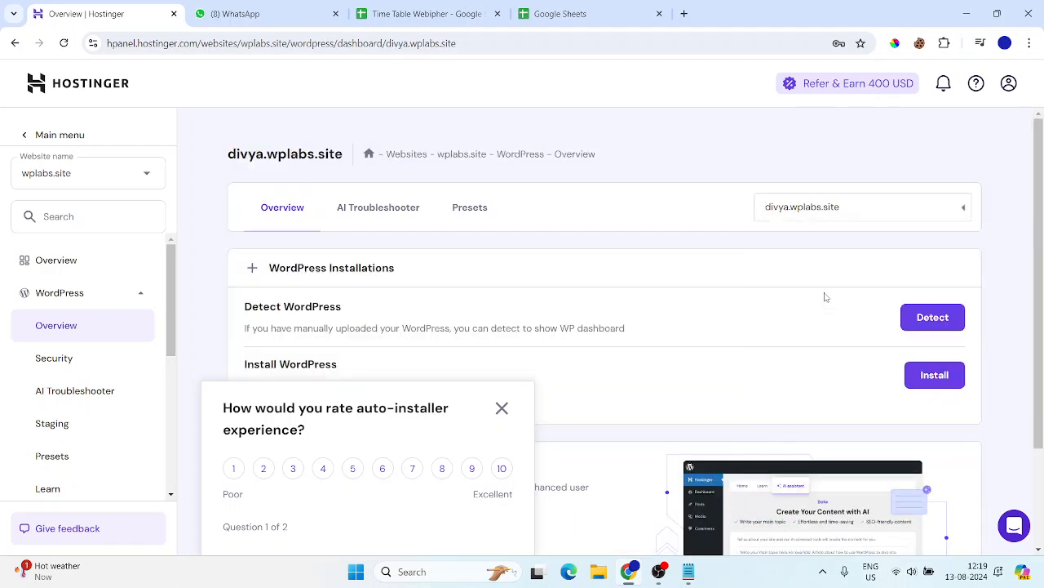
{"action": "left_click", "coordinate": [502, 408]}
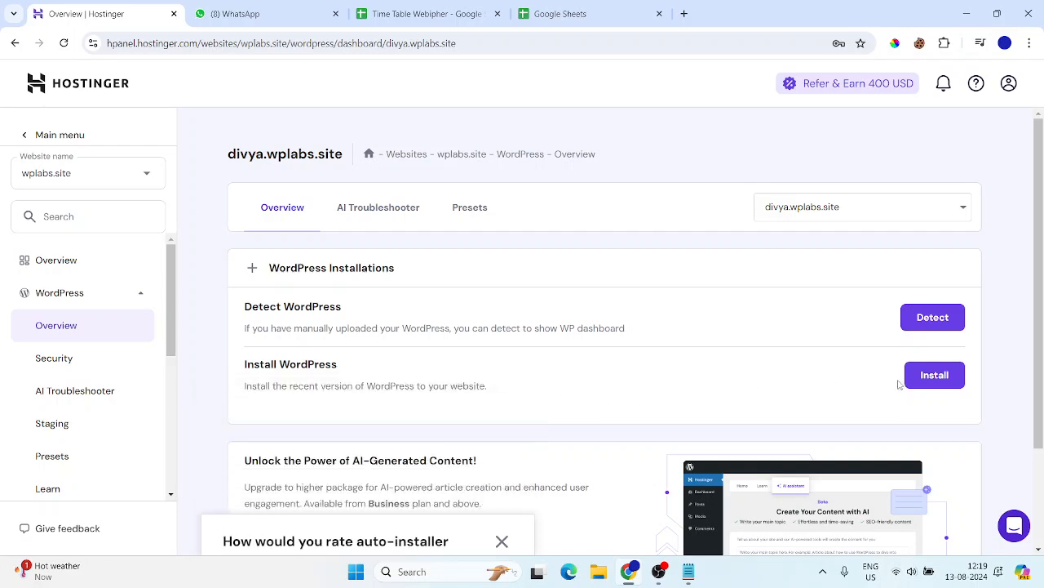
Cancel the divya install form and enter abha.wplabs.site in a new browser tab.
{"action": "left_click", "coordinate": [932, 375]}
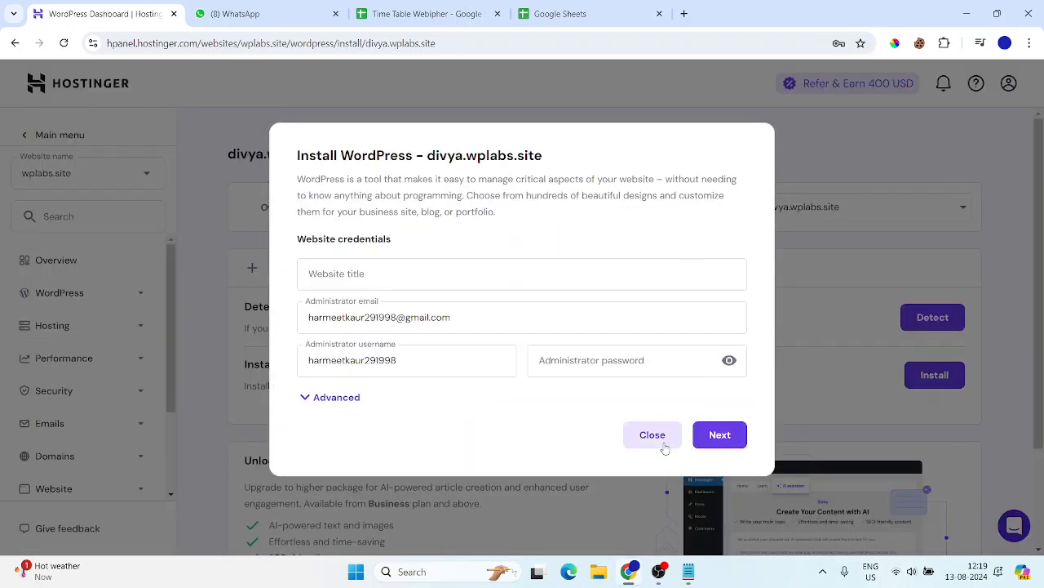
{"action": "left_click", "coordinate": [663, 439]}
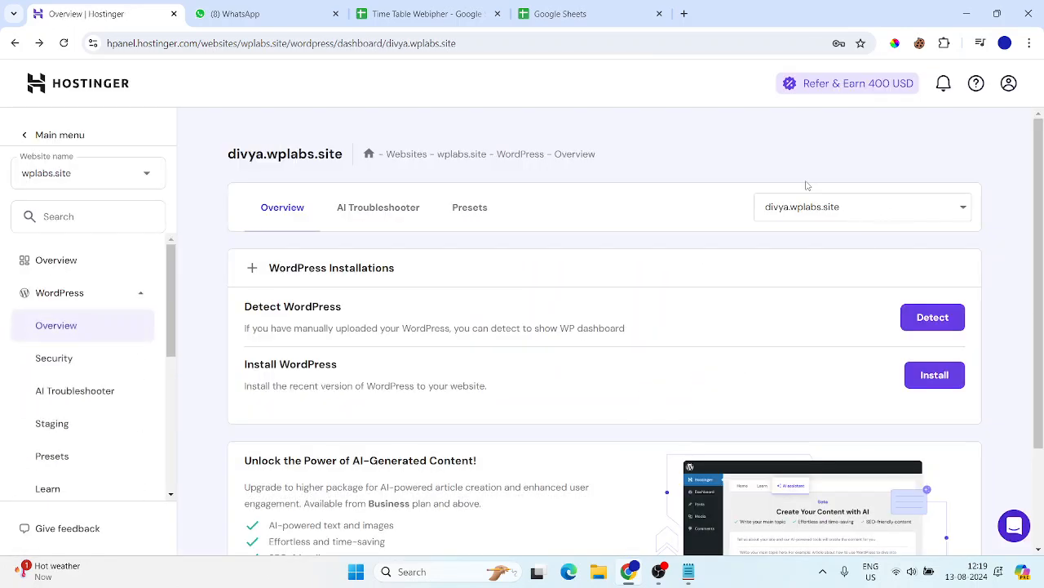
{"action": "left_click", "coordinate": [683, 14]}
{"action": "type", "text": "abha."}
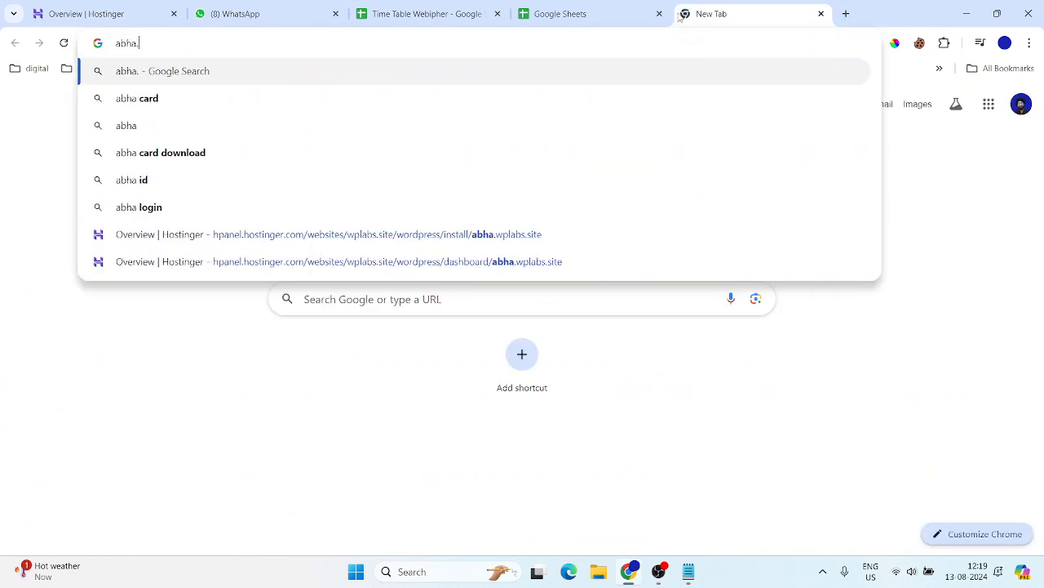
{"action": "type", "text": "wpla"}
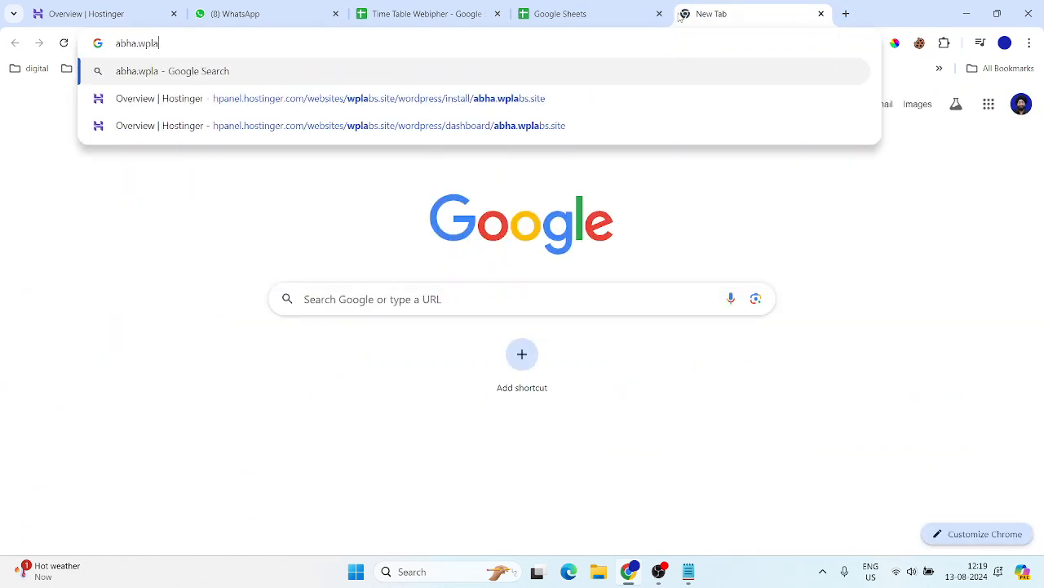
{"action": "type", "text": "bs.site"}
Load the abha.wplabs.site homepage, then return to hPanel's site selector.
{"action": "key", "text": "Return"}
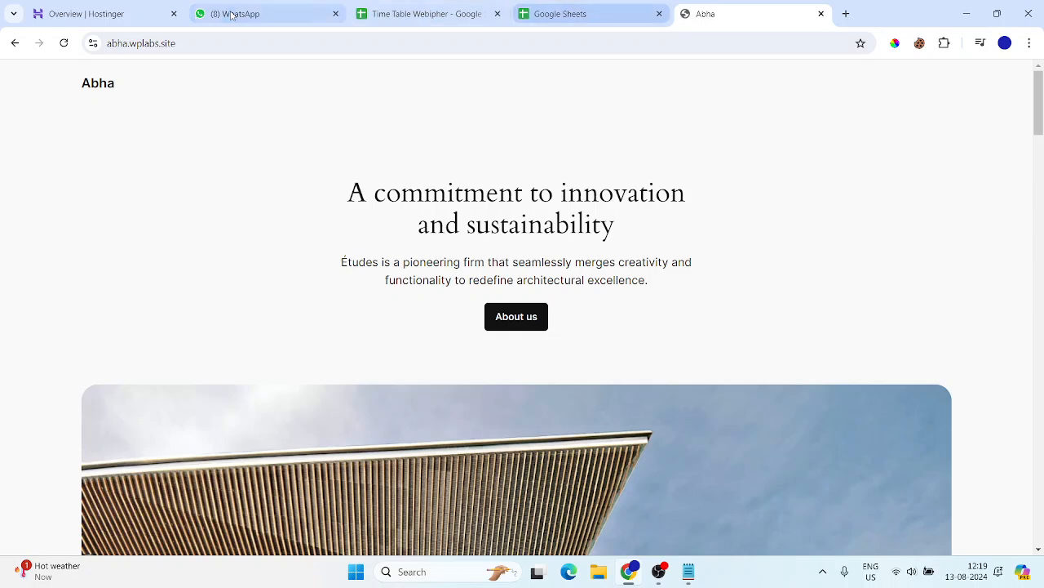
{"action": "left_click", "coordinate": [128, 9]}
{"action": "left_click", "coordinate": [904, 214]}
Open the installer for kanwarjot.wplabs.site and enter the student's site title, admin username and password.
{"action": "left_click", "coordinate": [844, 296]}
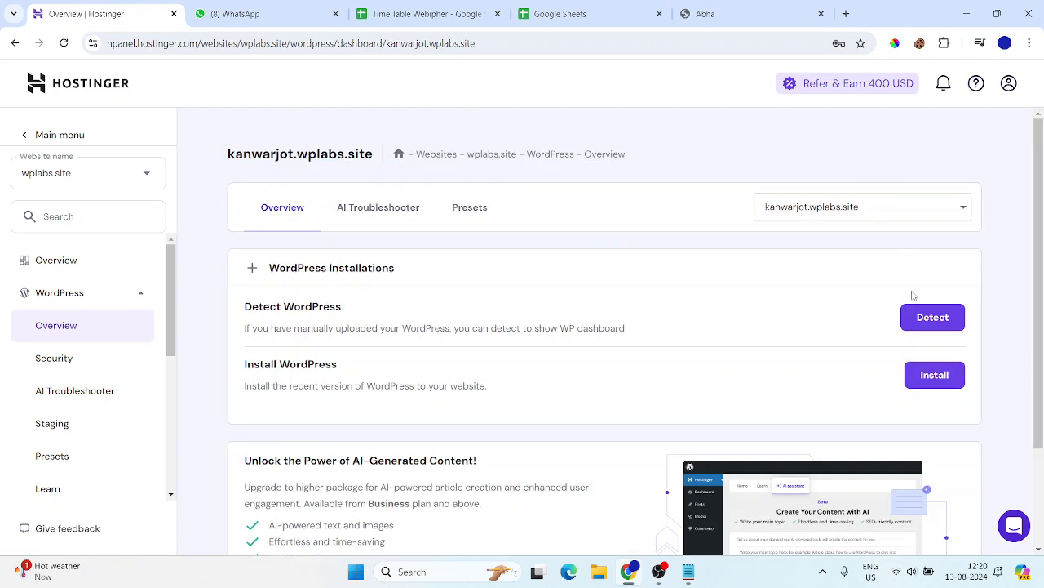
{"action": "left_click", "coordinate": [933, 374]}
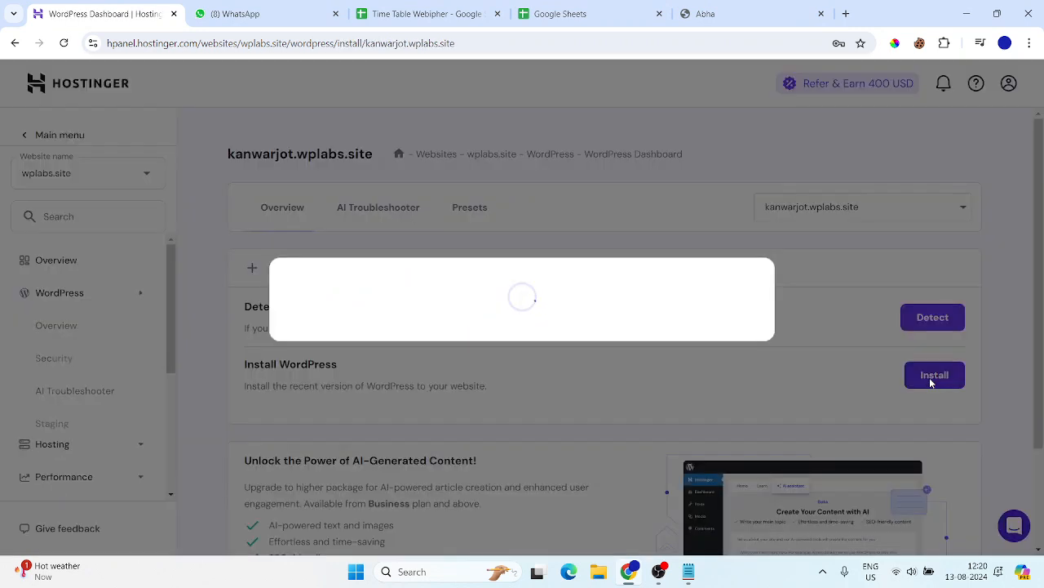
{"action": "left_click", "coordinate": [429, 273]}
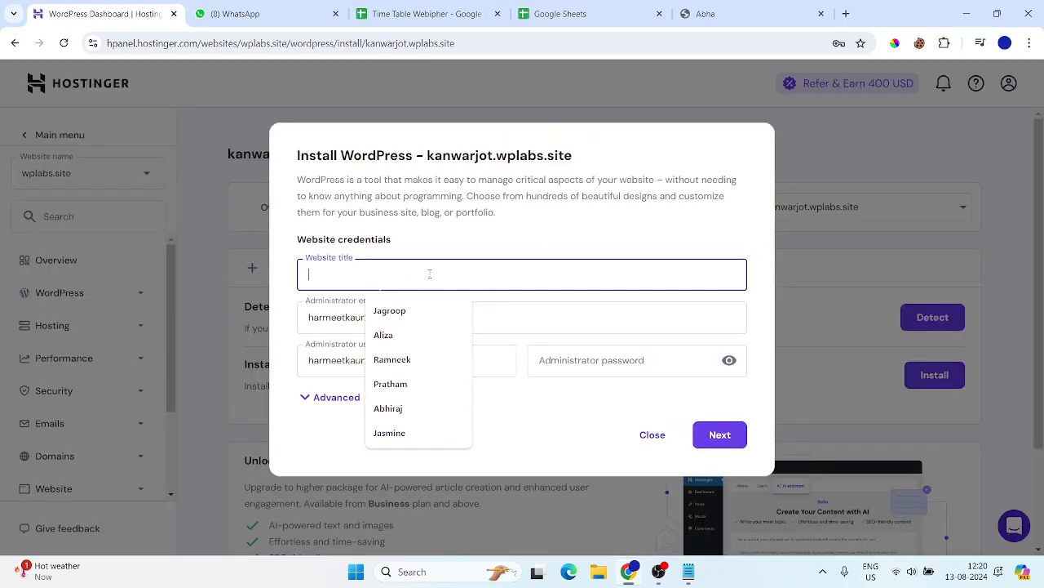
{"action": "type", "text": "Kanwar"}
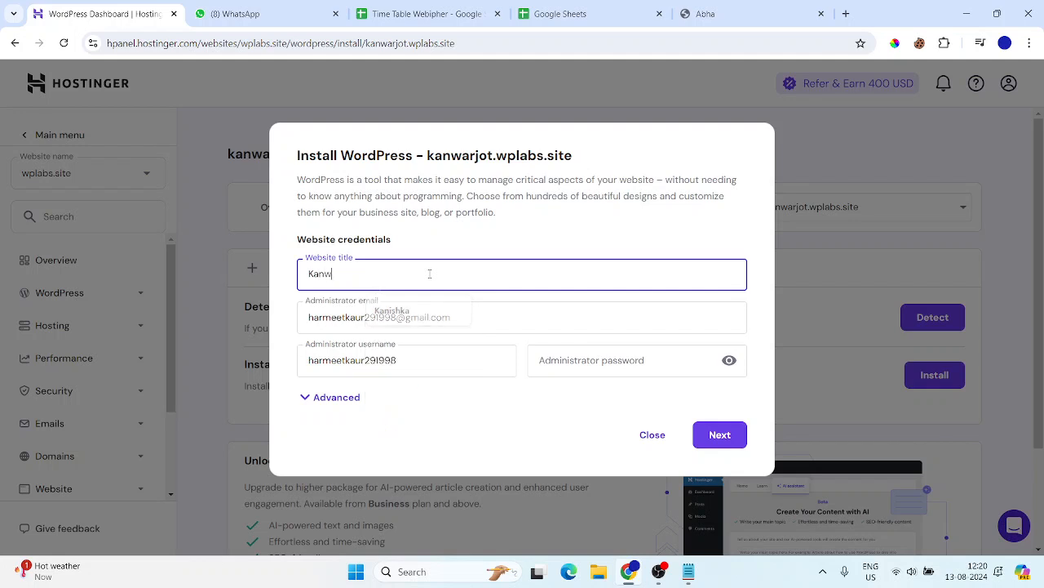
{"action": "key", "text": "Tab"}
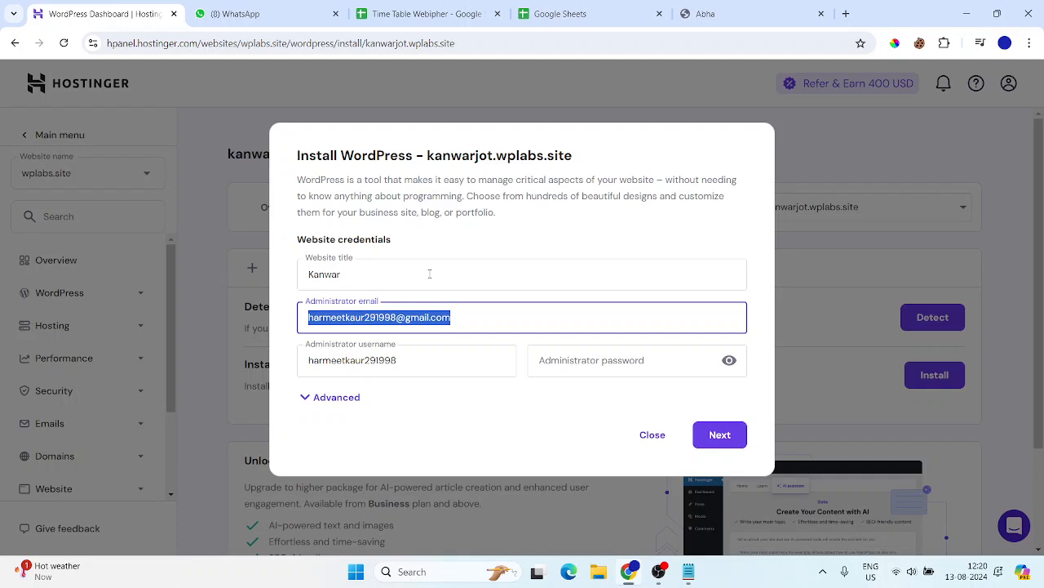
{"action": "key", "text": "Tab"}
{"action": "type", "text": "Kanwar"}
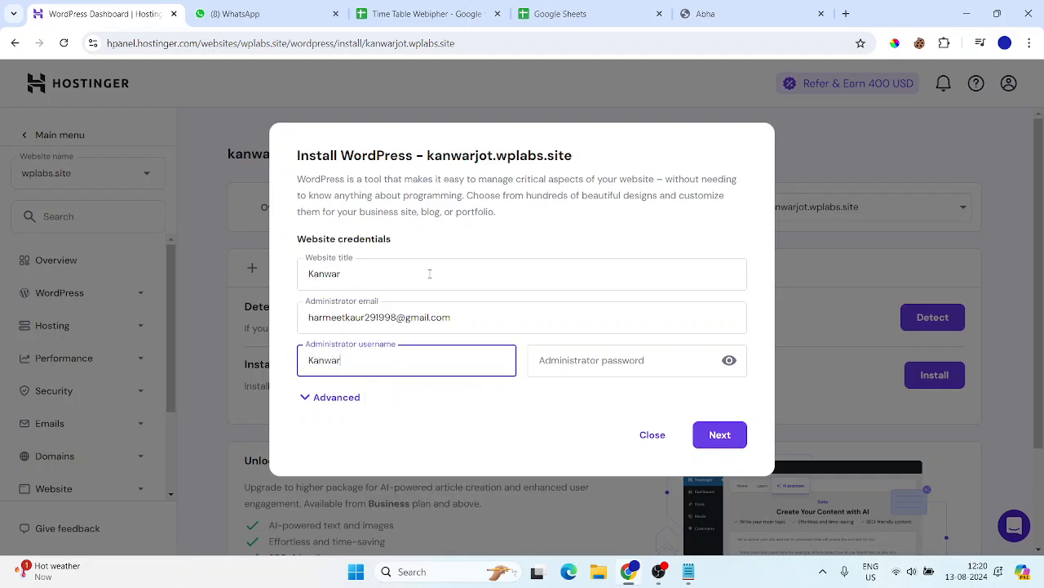
{"action": "key", "text": "Tab"}
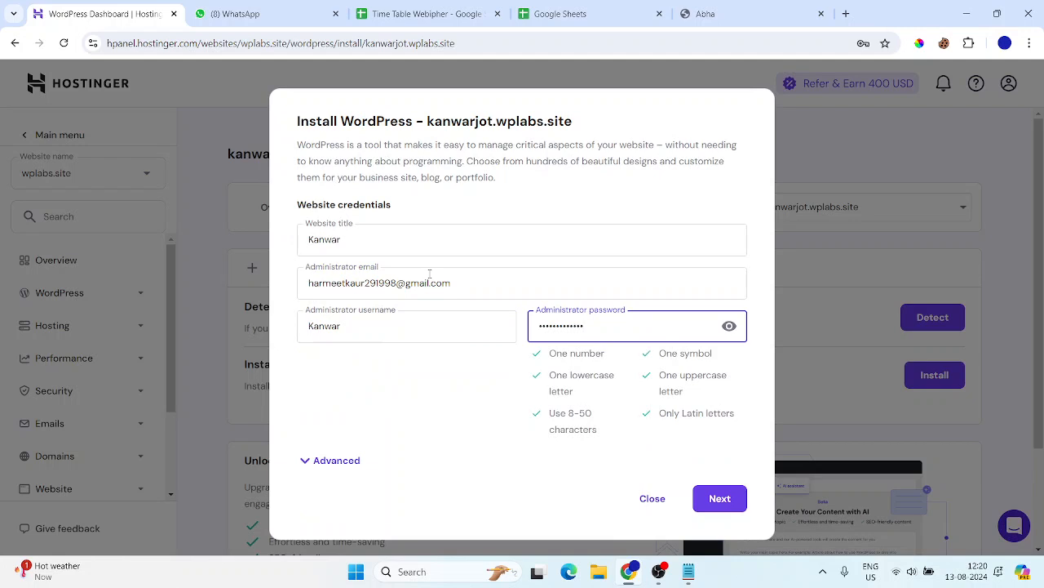
Replace the admin e-mail with the student's own address and run the WordPress installation.
{"action": "left_click", "coordinate": [729, 326]}
{"action": "left_click", "coordinate": [417, 327]}
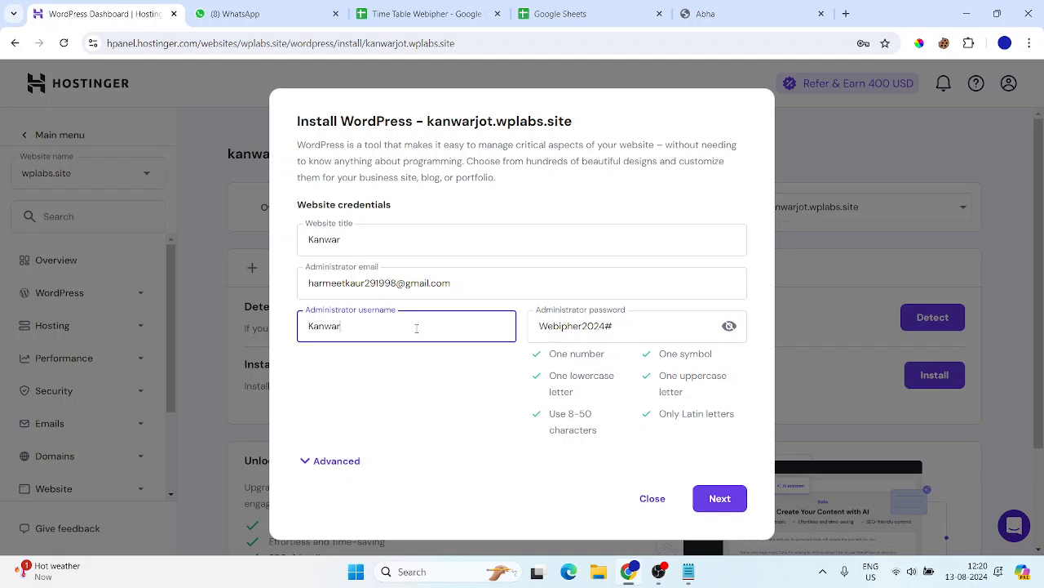
{"action": "triple_click", "coordinate": [443, 283]}
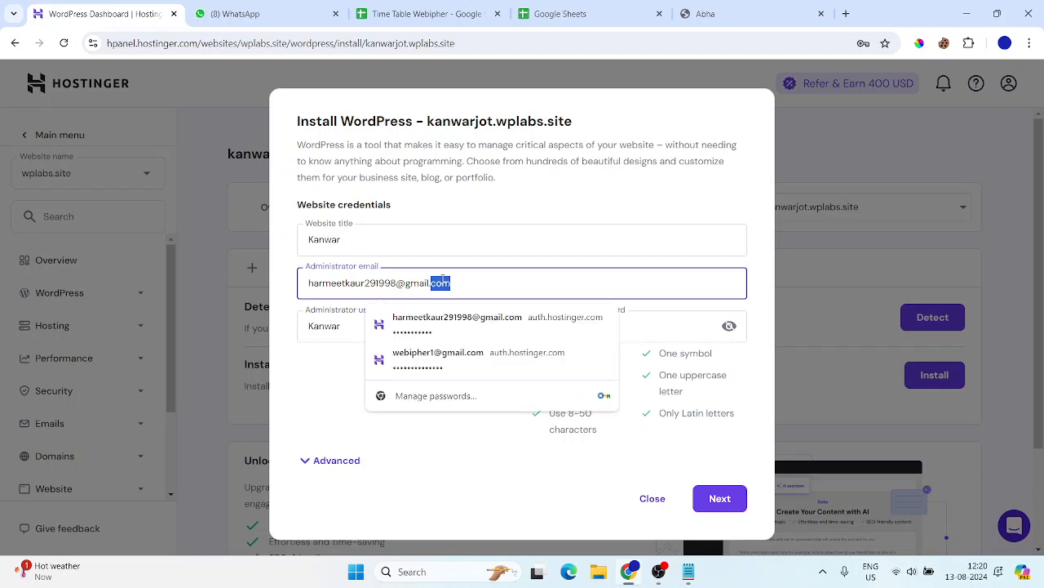
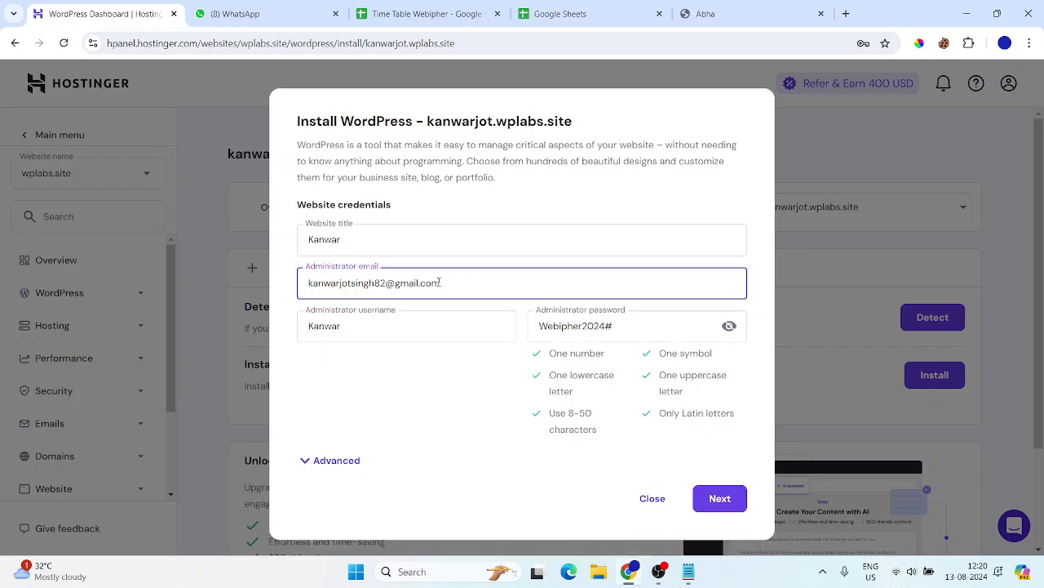
{"action": "left_click", "coordinate": [711, 507]}
{"action": "left_click", "coordinate": [716, 507]}
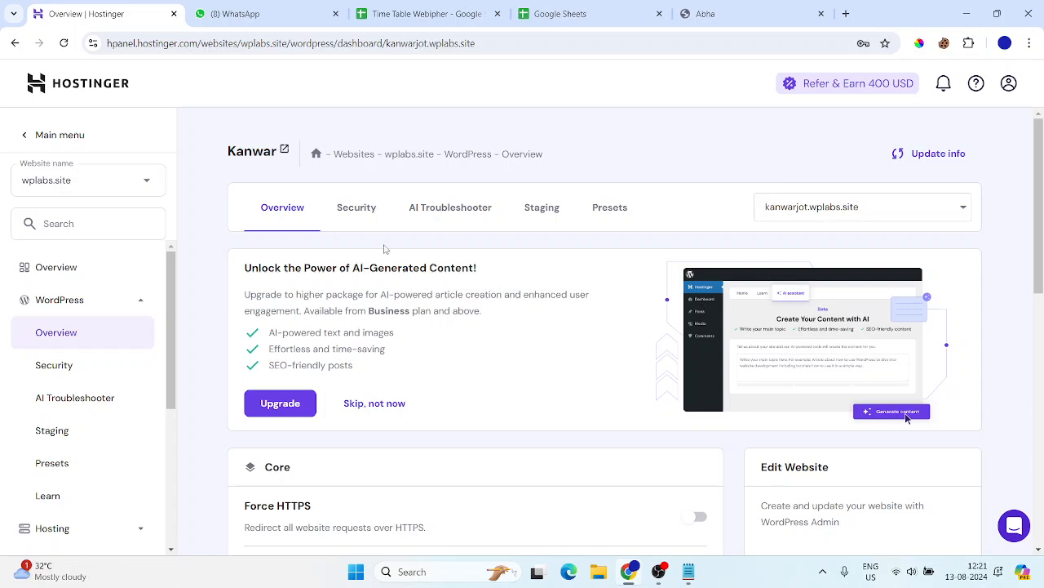
Switch to the pratham.wplabs.site dashboard and open its WordPress installer.
{"action": "left_click", "coordinate": [968, 209]}
{"action": "left_click", "coordinate": [860, 325]}
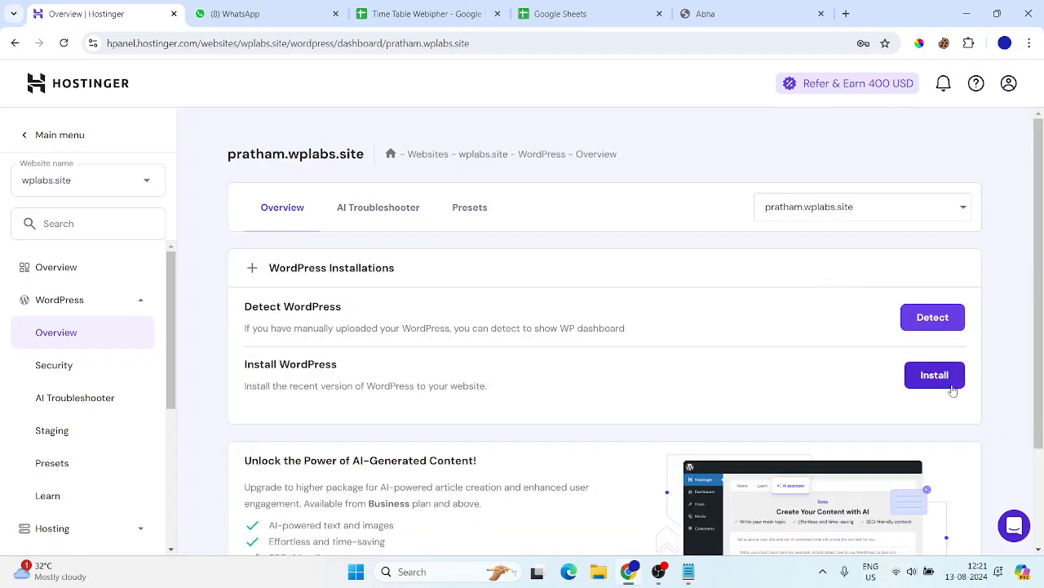
{"action": "left_click", "coordinate": [951, 383]}
Fill in the site title, admin e-mail, username and shared password with the student's details.
{"action": "left_click", "coordinate": [424, 279]}
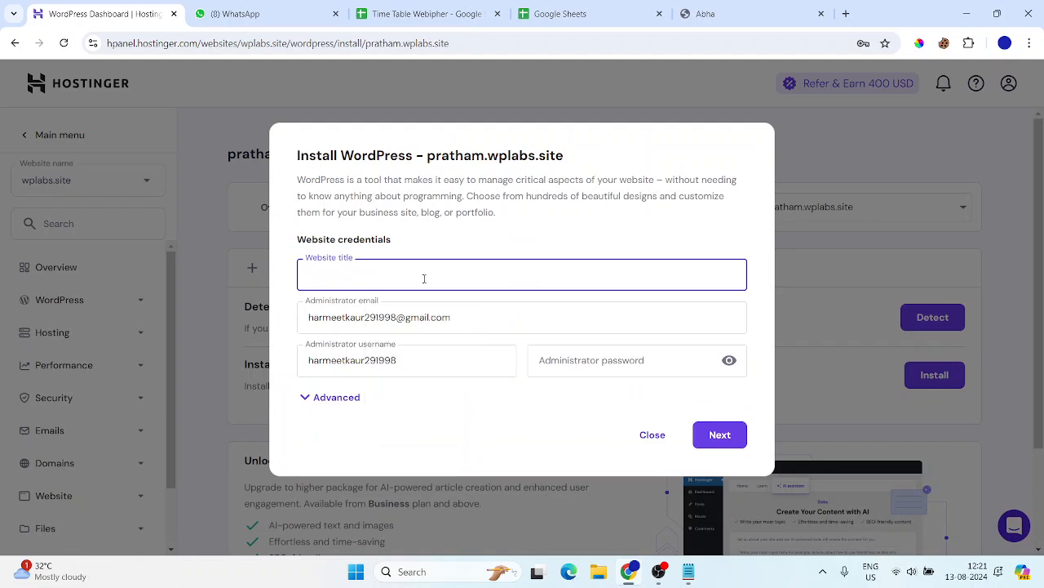
{"action": "key", "text": "Tab"}
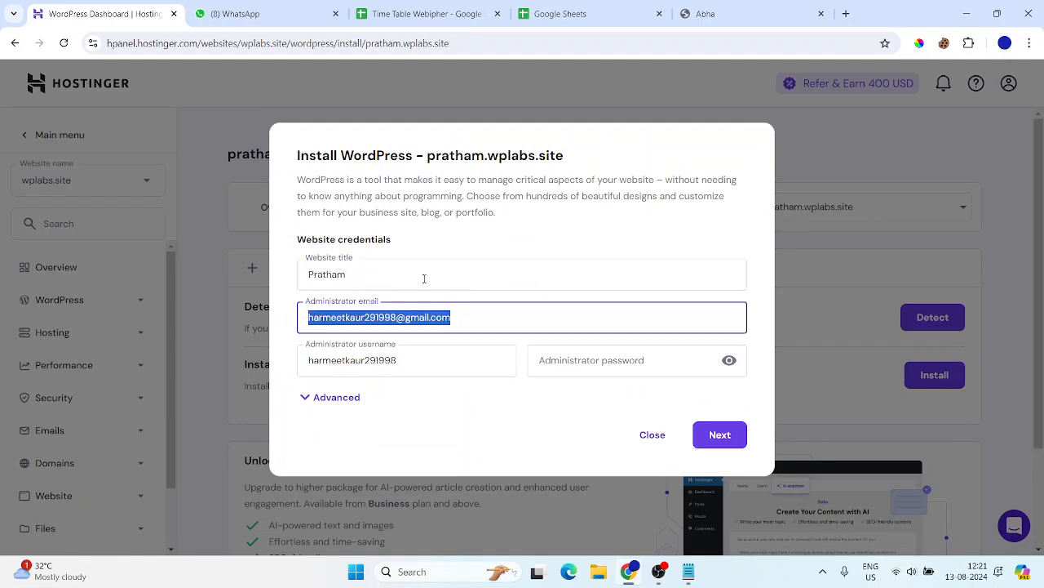
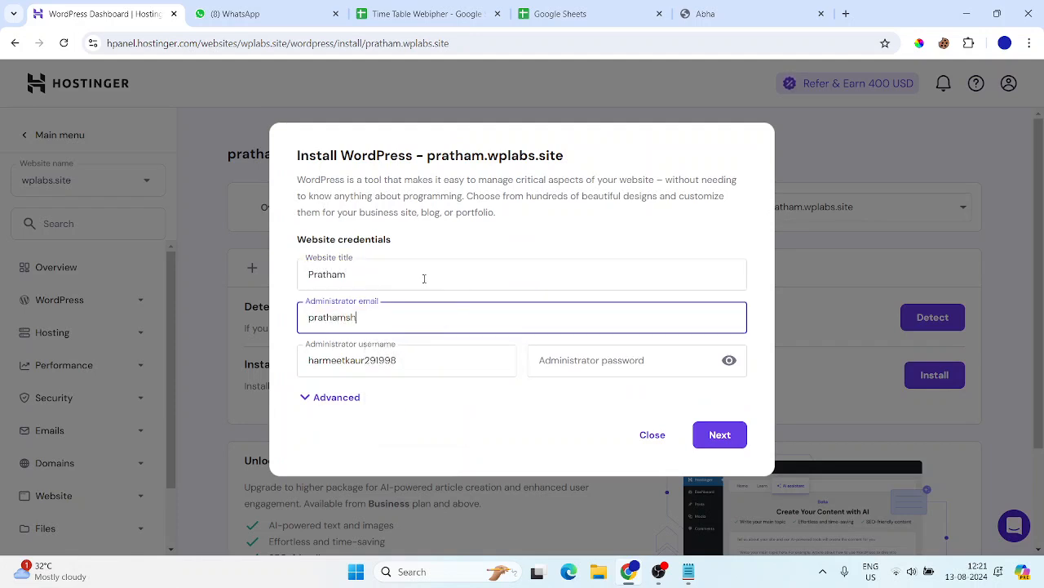
{"action": "key", "text": "Tab"}
{"action": "key", "text": "Tab"}
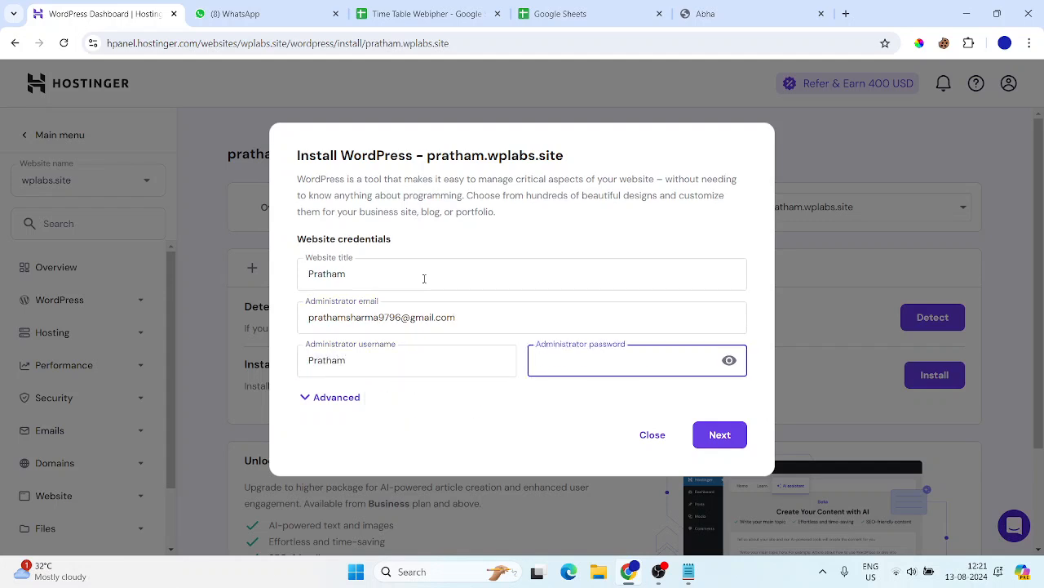
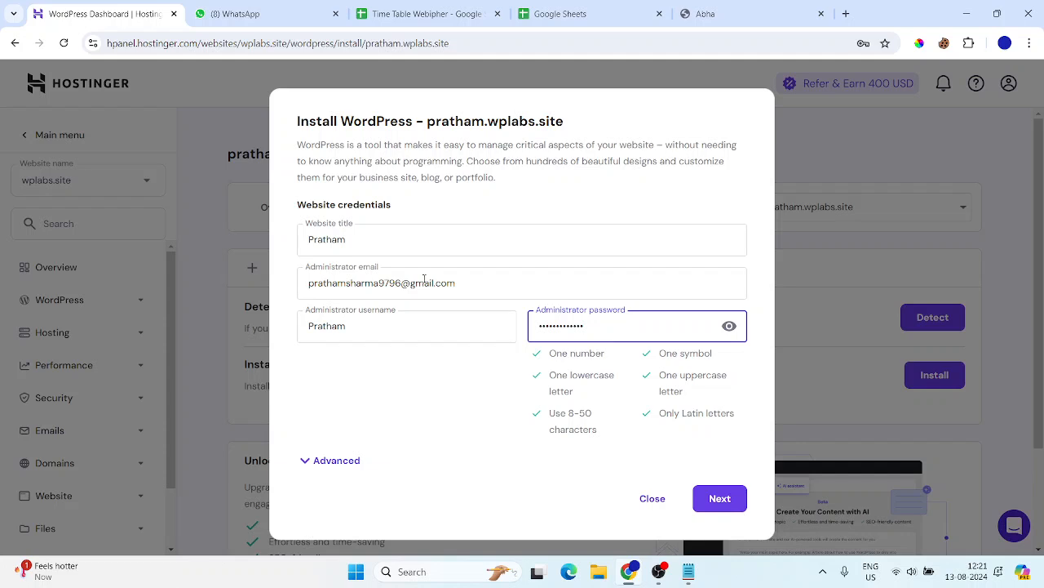
Check the revealed password, then continue and start the WordPress installation.
{"action": "left_click", "coordinate": [729, 326]}
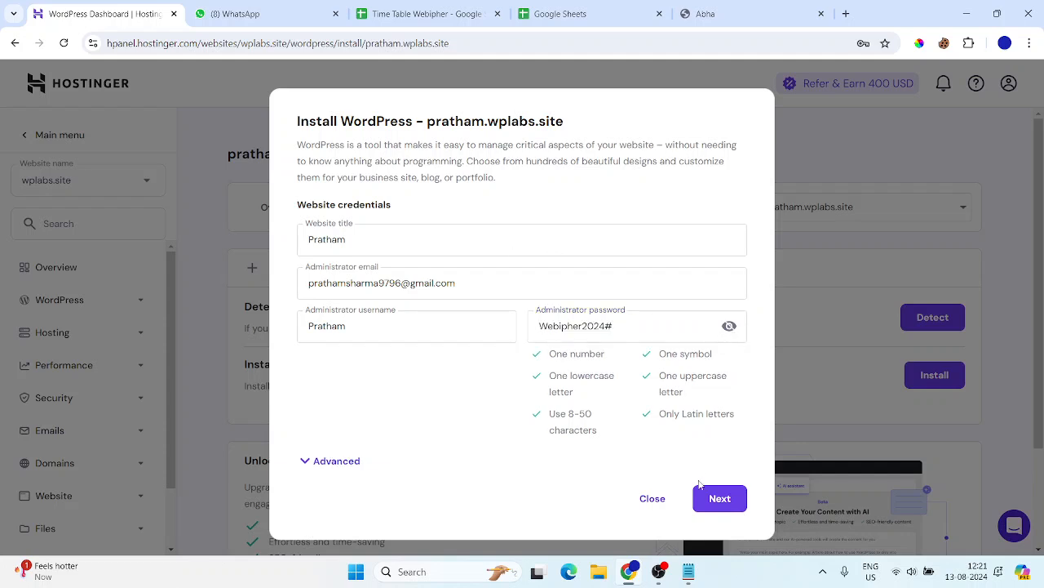
{"action": "left_click", "coordinate": [720, 504]}
{"action": "left_click", "coordinate": [717, 505]}
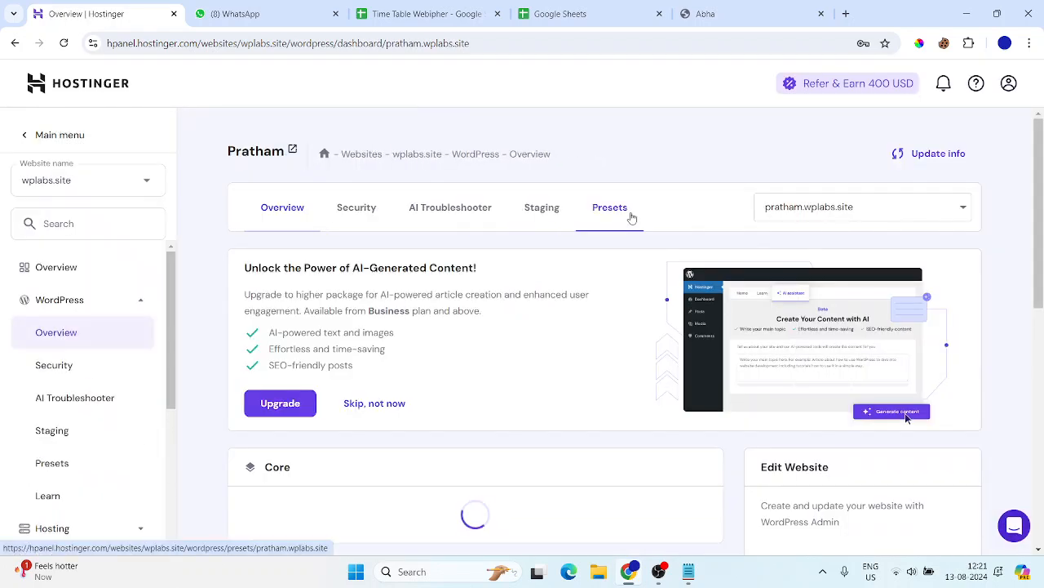
{"action": "left_click", "coordinate": [963, 209]}
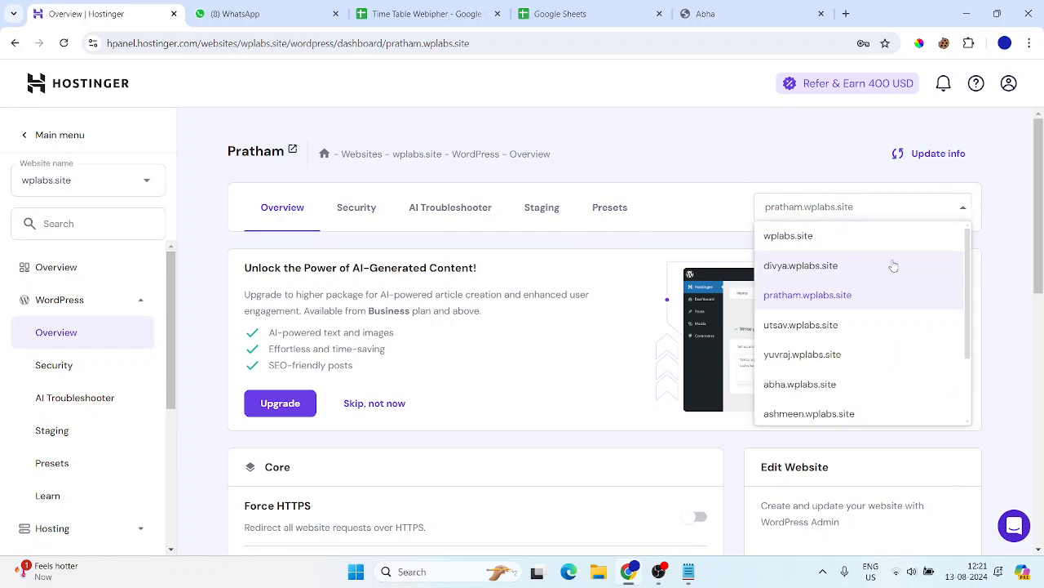
Open the WordPress installer for yuvraj.wplabs.site and enter the site title and admin e-mail.
{"action": "left_click", "coordinate": [824, 356]}
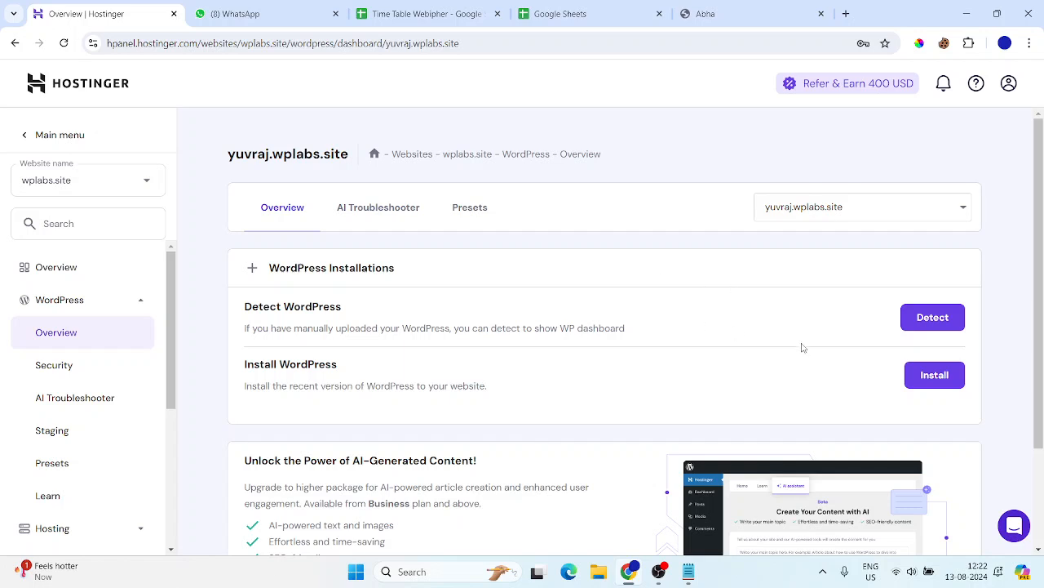
{"action": "left_click", "coordinate": [931, 374]}
{"action": "left_click", "coordinate": [382, 275]}
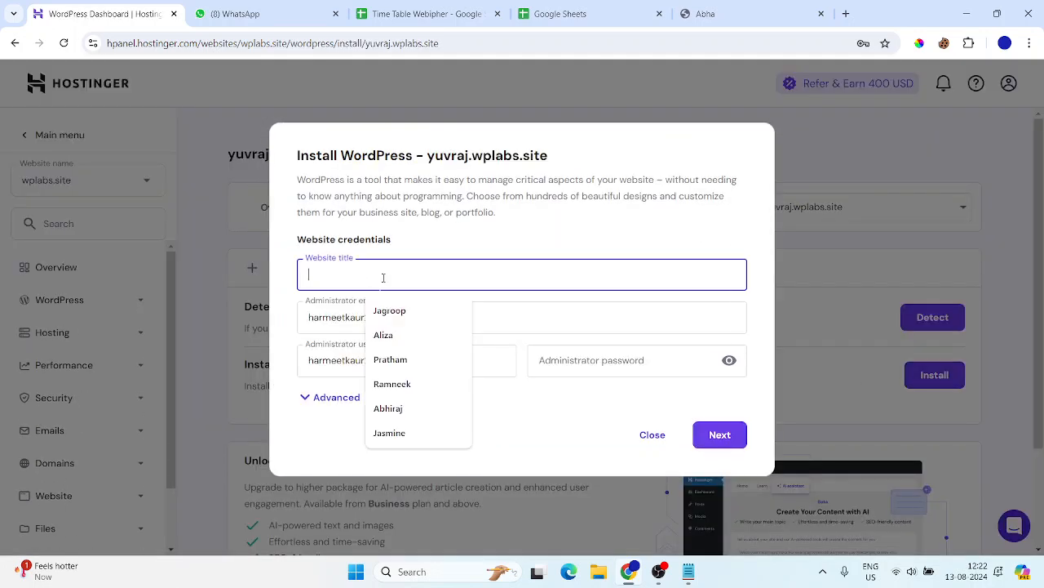
{"action": "type", "text": "Yuvraj"}
{"action": "key", "text": "Tab"}
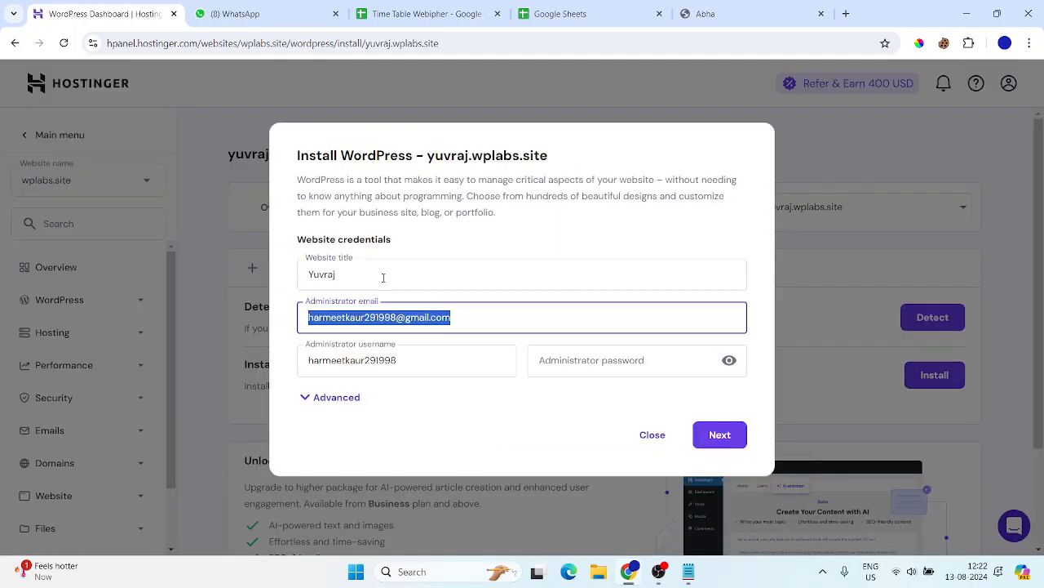
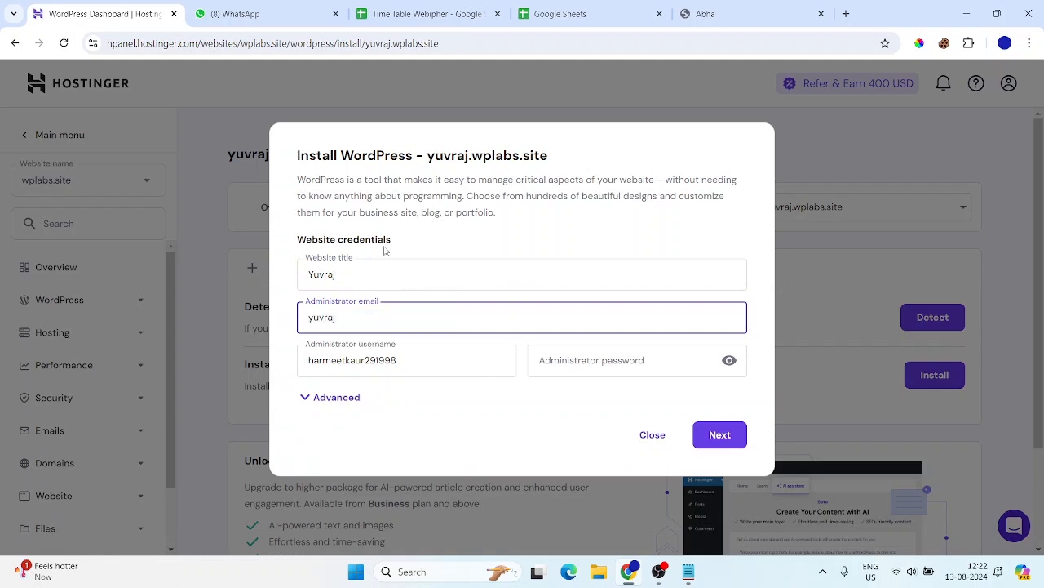
Set the admin username and password, then continue and start the installation.
{"action": "key", "text": "Tab"}
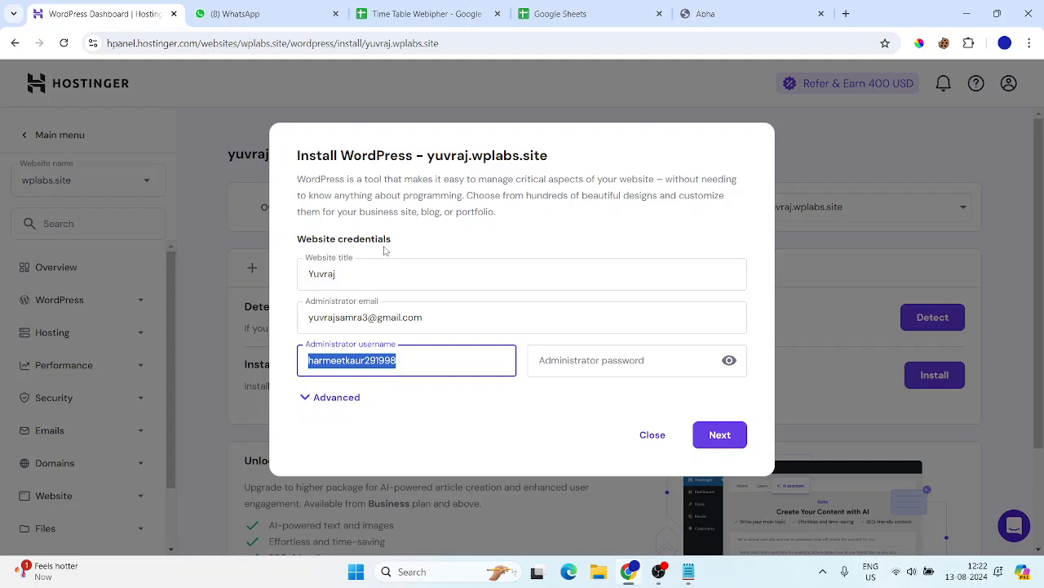
{"action": "type", "text": "Yuvraj"}
{"action": "key", "text": "Tab"}
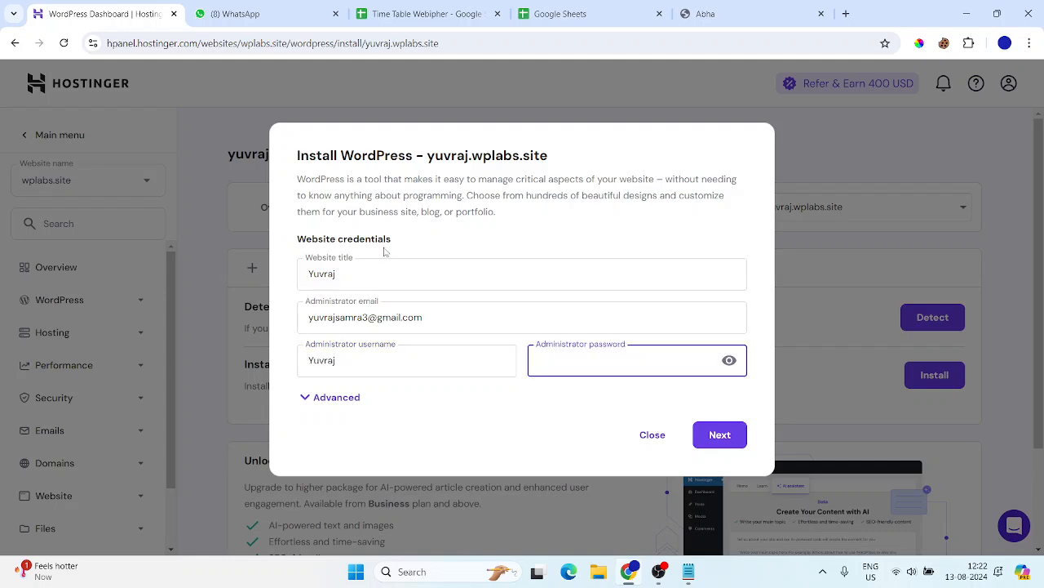
{"action": "type", "text": "y"}
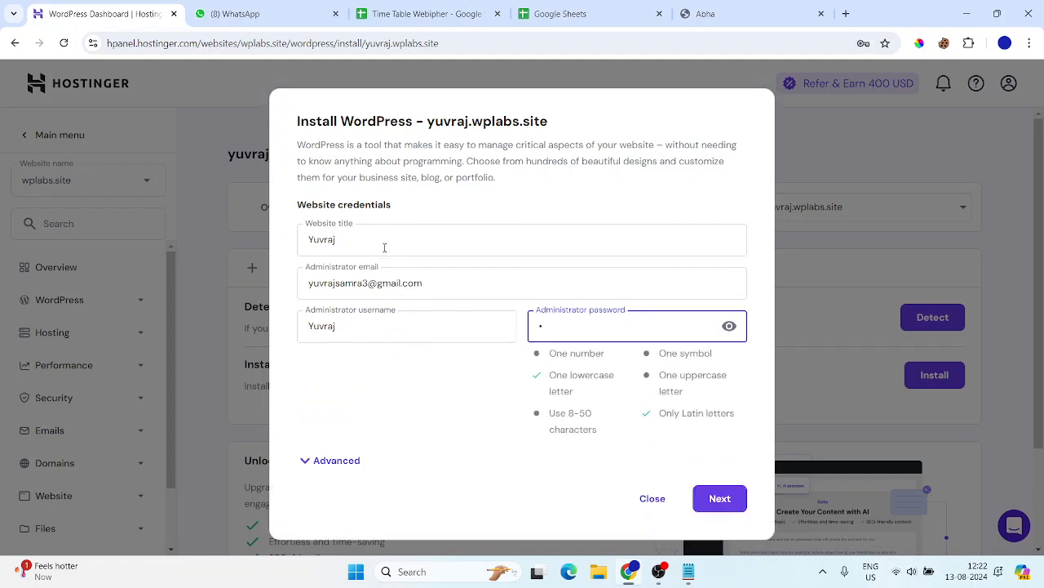
{"action": "type", "text": "••••••••••"}
{"action": "key", "text": "BackSpace"}
{"action": "key", "text": "BackSpace"}
{"action": "key", "text": "BackSpace"}
{"action": "key", "text": "BackSpace"}
{"action": "key", "text": "BackSpace"}
{"action": "key", "text": "BackSpace"}
{"action": "key", "text": "BackSpace"}
{"action": "key", "text": "BackSpace"}
{"action": "key", "text": "BackSpace"}
{"action": "key", "text": "BackSpace"}
{"action": "key", "text": "BackSpace"}
{"action": "key", "text": "BackSpace"}
{"action": "left_click", "coordinate": [707, 497]}
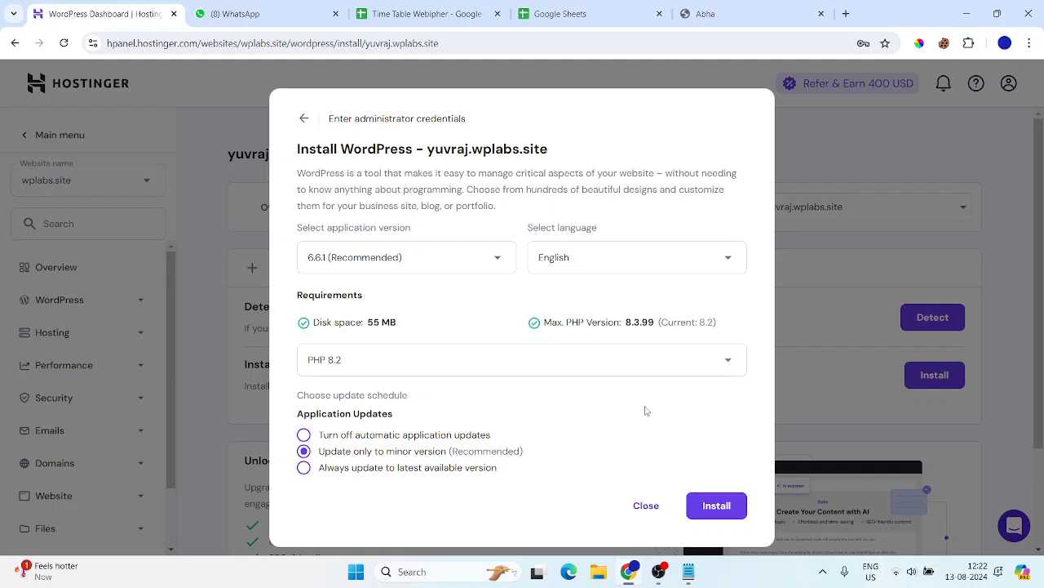
{"action": "left_click", "coordinate": [717, 505]}
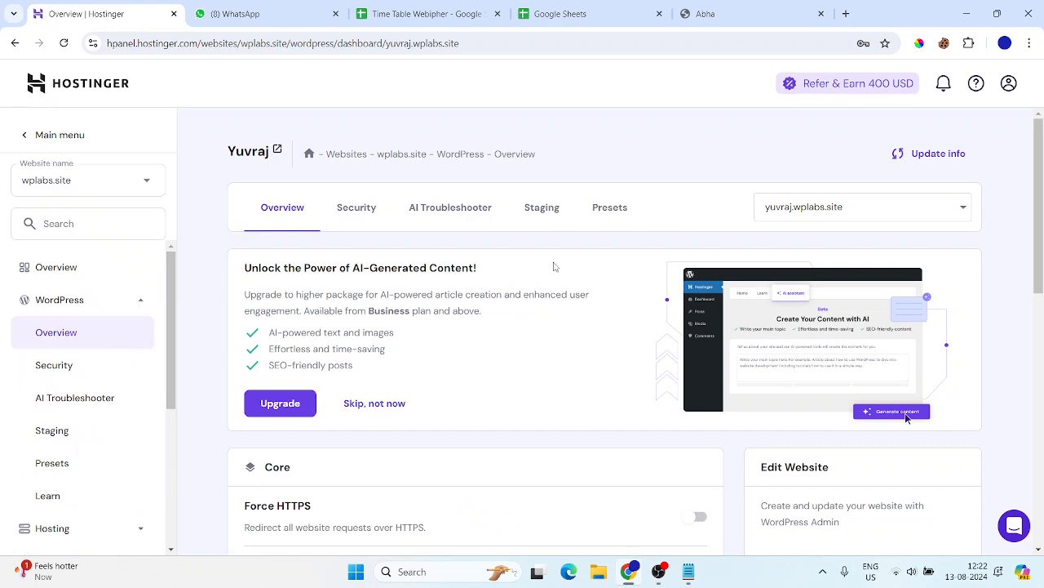
Review the yuvraj.wplabs.site overview and check the saved login notes in Notepad.
{"action": "scroll", "coordinate": [424, 341], "scroll_direction": "down", "scroll_amount": 3}
{"action": "scroll", "coordinate": [425, 341], "scroll_direction": "up", "scroll_amount": 3}
{"action": "scroll", "coordinate": [425, 341], "scroll_direction": "down", "scroll_amount": 7}
{"action": "scroll", "coordinate": [425, 336], "scroll_direction": "up", "scroll_amount": 1}
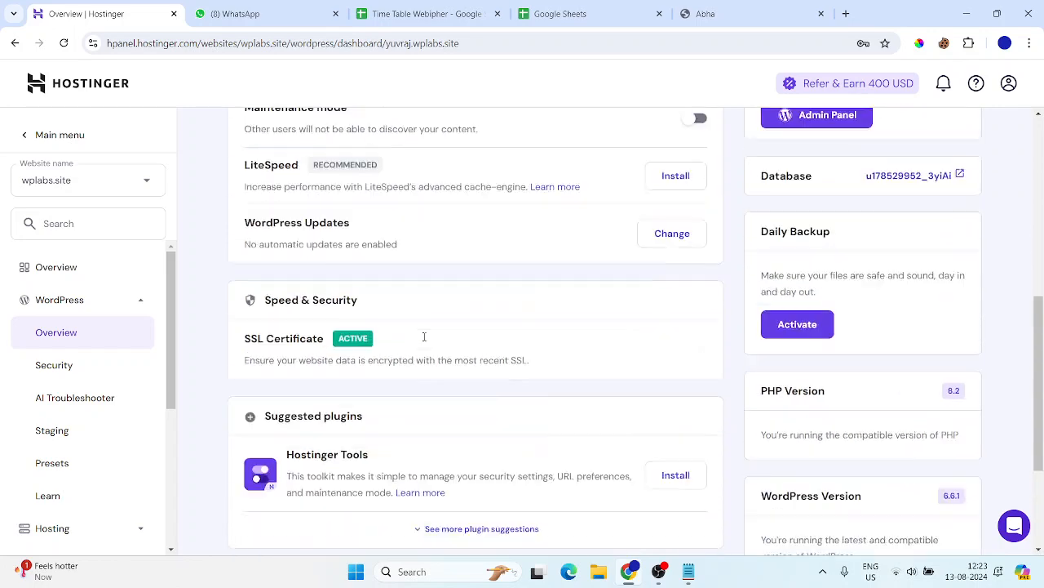
{"action": "scroll", "coordinate": [424, 336], "scroll_direction": "up", "scroll_amount": 6}
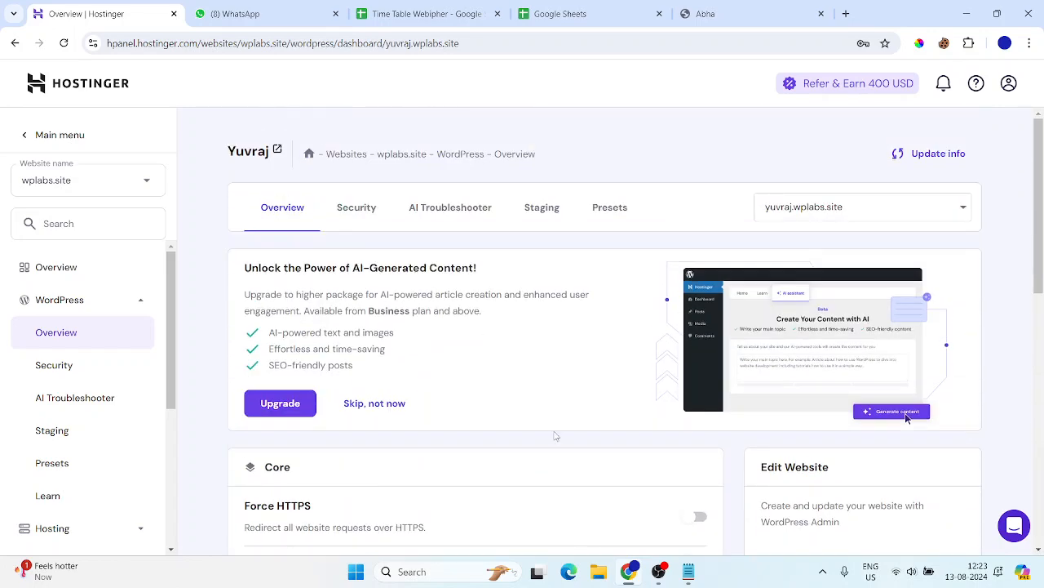
{"action": "left_click", "coordinate": [688, 572]}
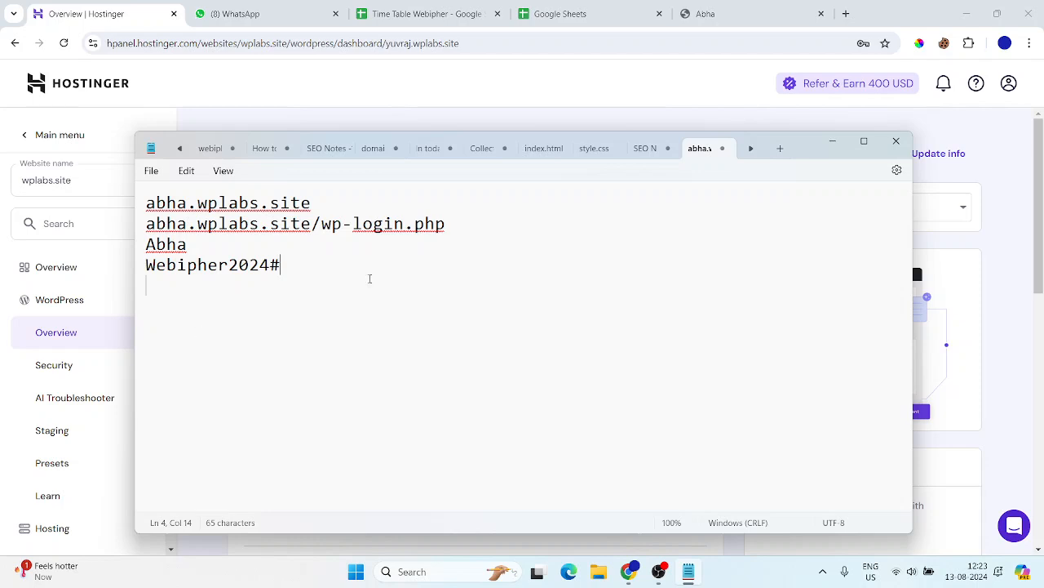
{"action": "left_click", "coordinate": [832, 142]}
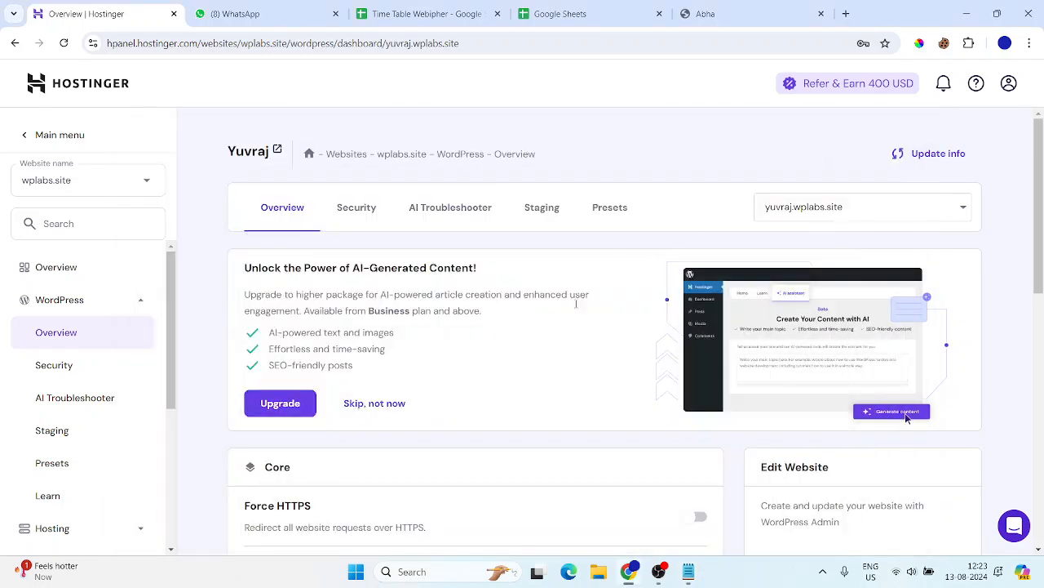
Reload the WordPress Overview, then minimize the browser and refresh the desktop.
{"action": "left_click", "coordinate": [45, 340]}
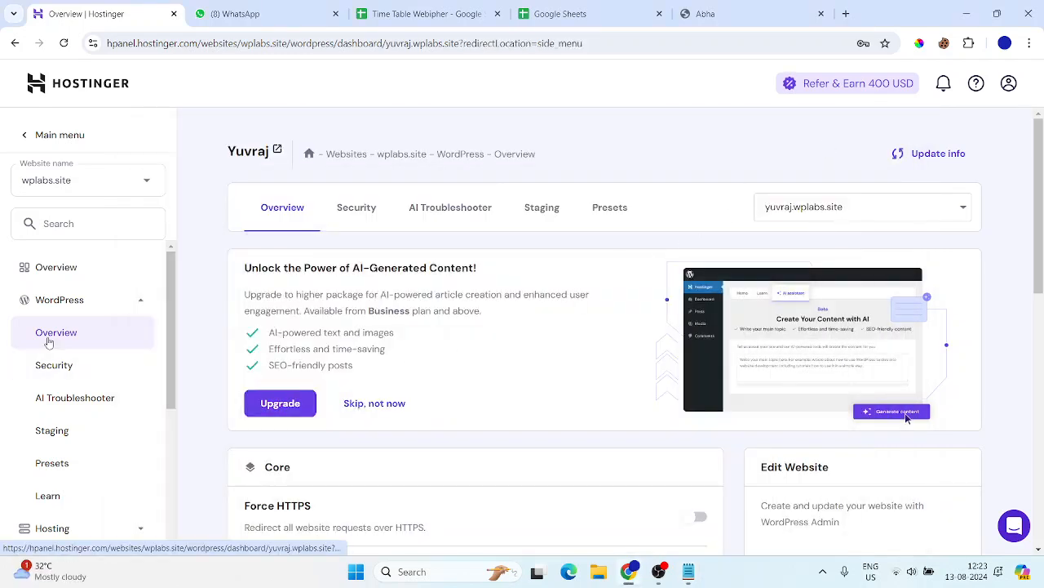
{"action": "left_click", "coordinate": [979, 18]}
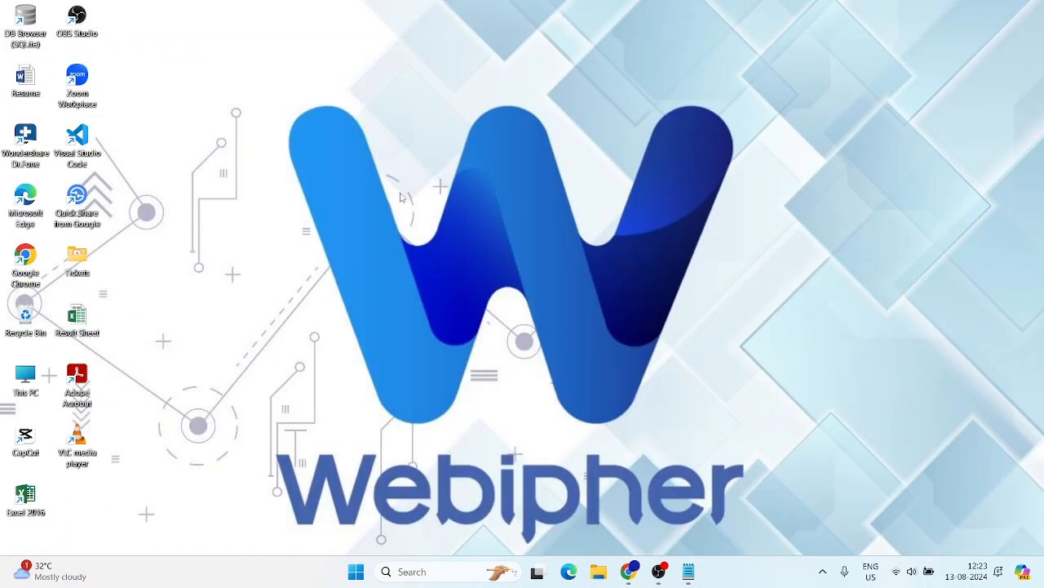
{"action": "right_click", "coordinate": [400, 197]}
{"action": "left_click", "coordinate": [458, 256]}
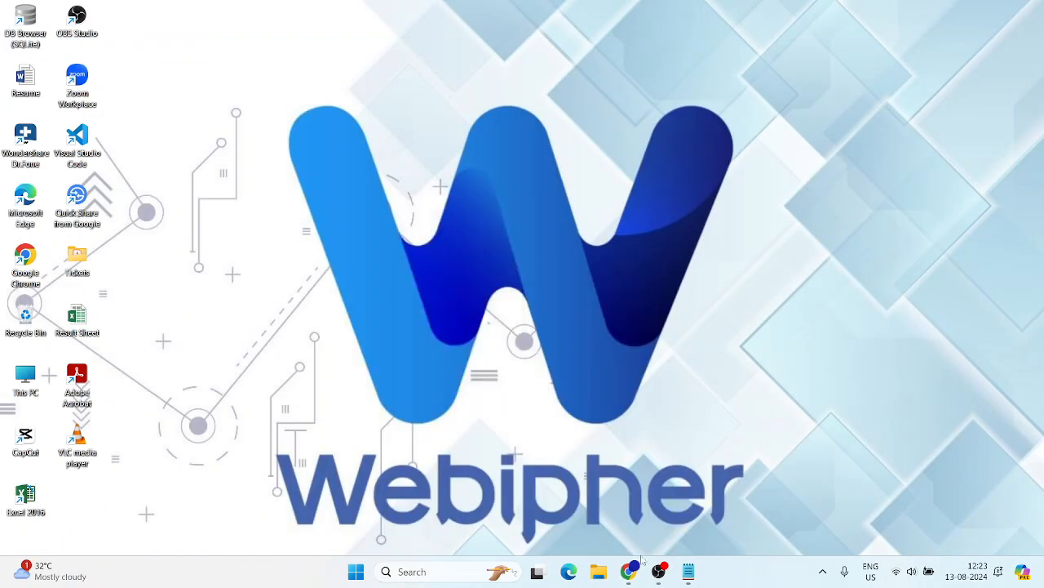